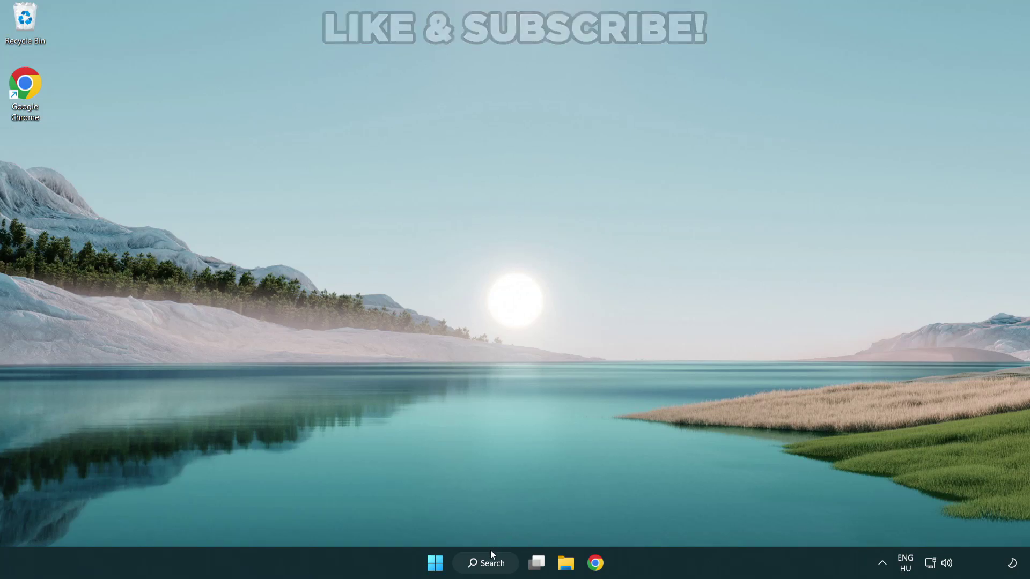
# Step: Search Windows for 'device manager' so Device Manager shows as the best match
pyautogui.click(492, 565)
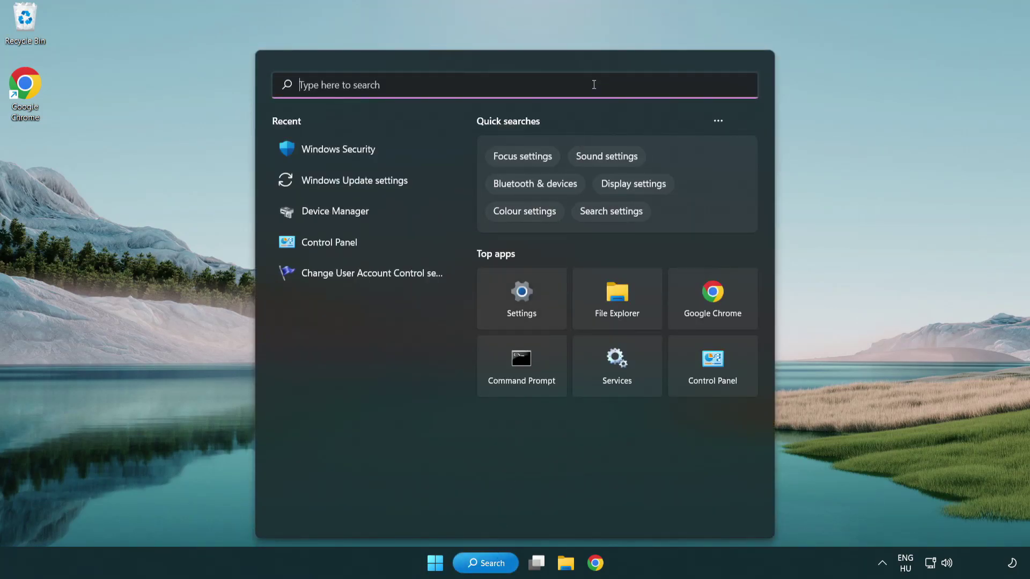
pyautogui.write('device m')
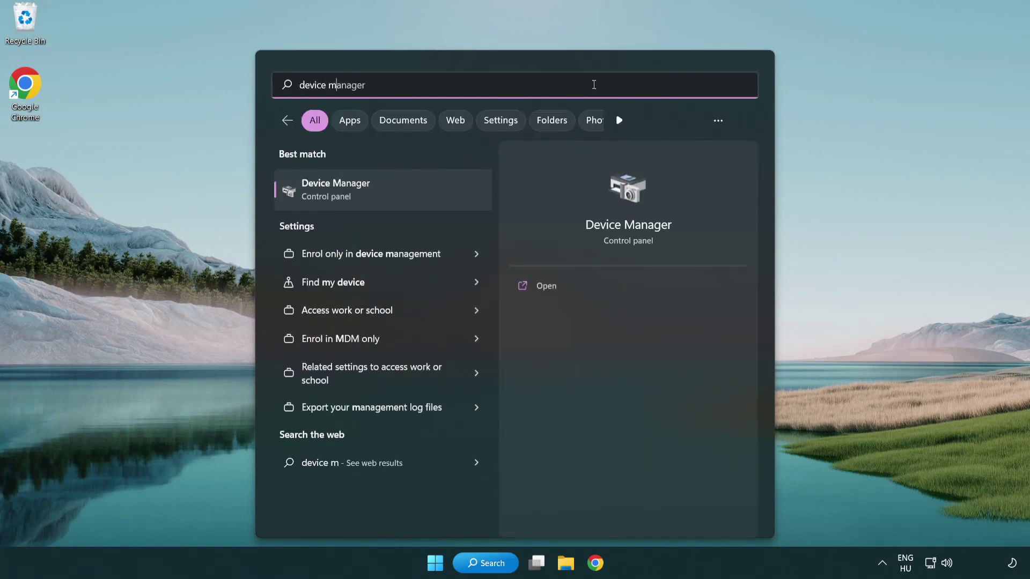
pyautogui.write('anager')
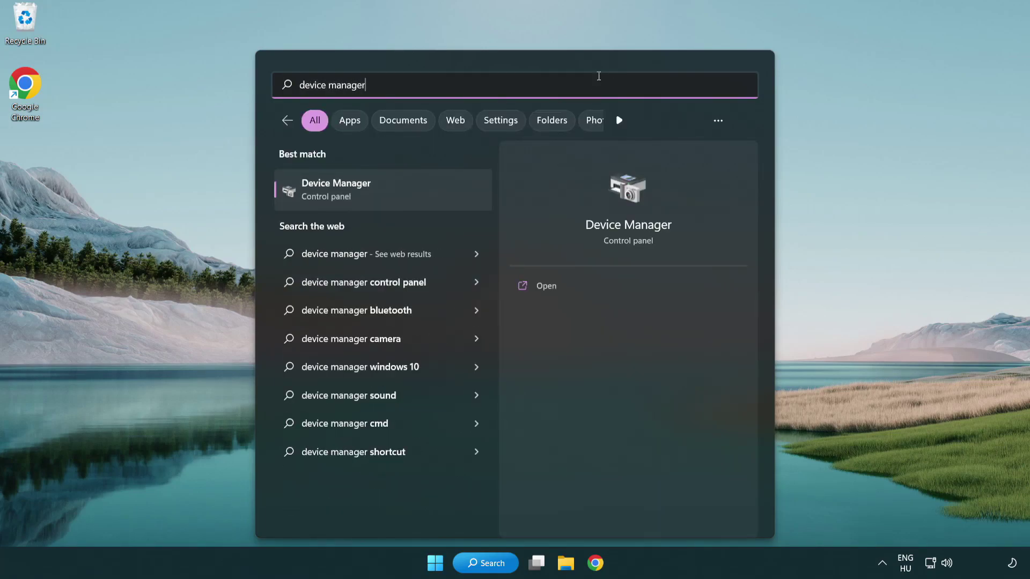
# Step: Open Device Manager, expand Display adapters and choose Update driver for VMware SVGA 3D
pyautogui.click(412, 195)
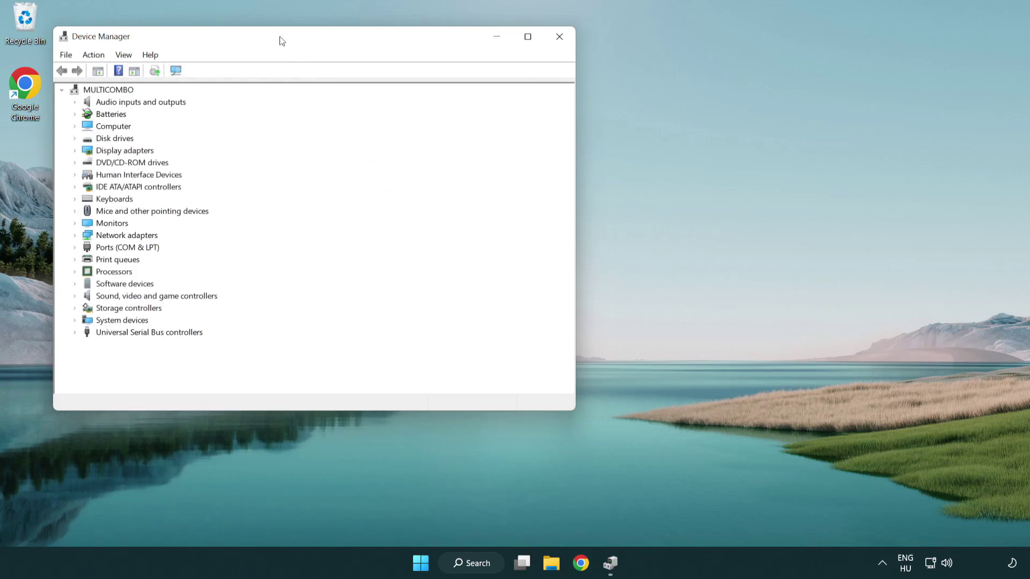
pyautogui.moveTo(282, 41); pyautogui.dragTo(453, 103)
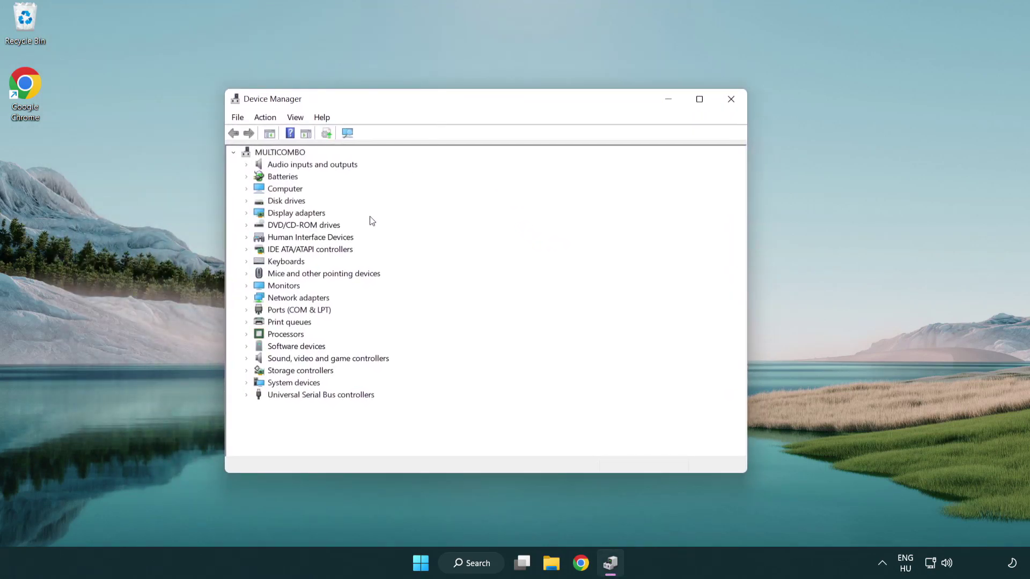
pyautogui.click(281, 216)
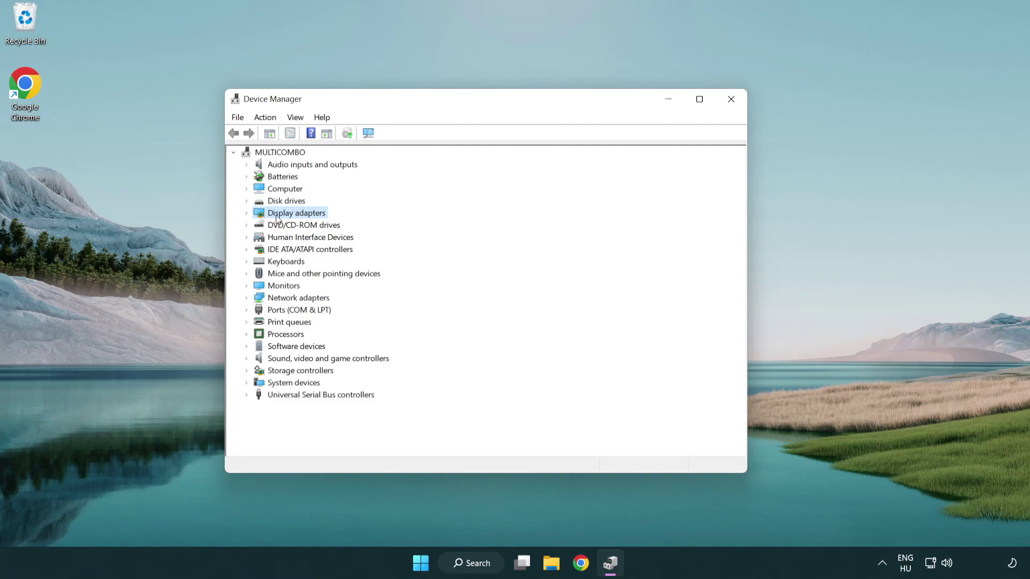
pyautogui.click(246, 212)
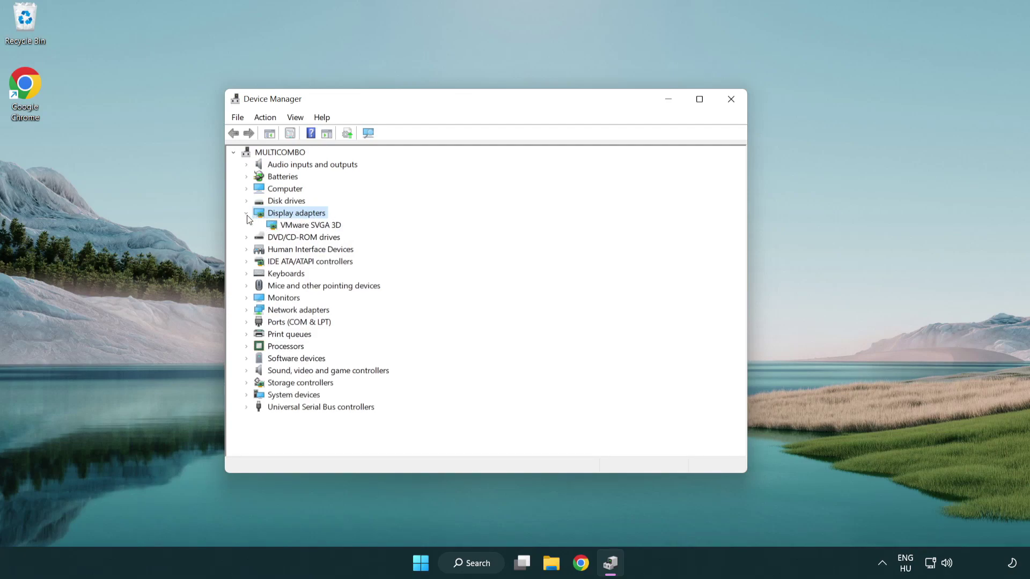
pyautogui.click(307, 227)
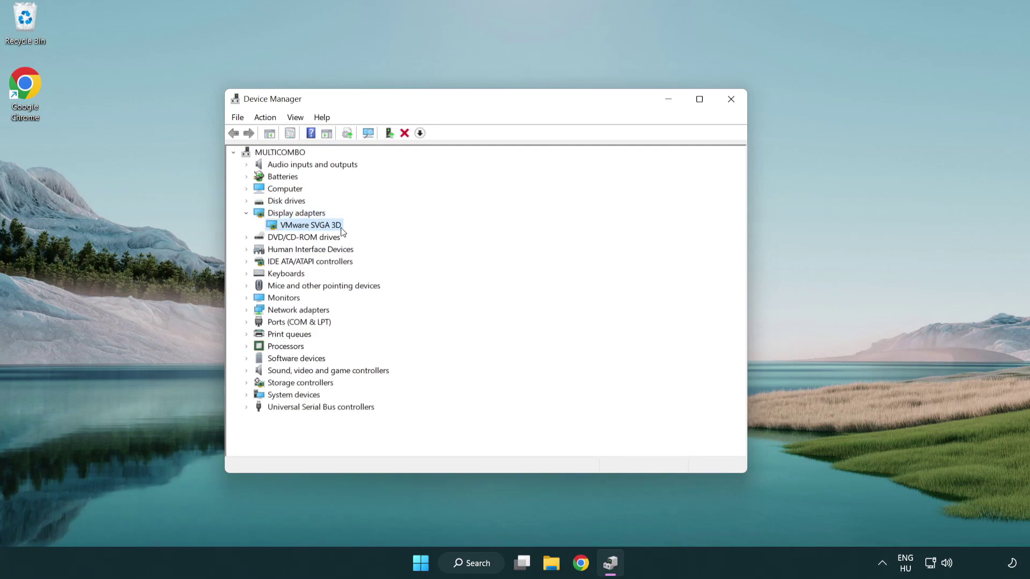
pyautogui.rightClick(307, 230)
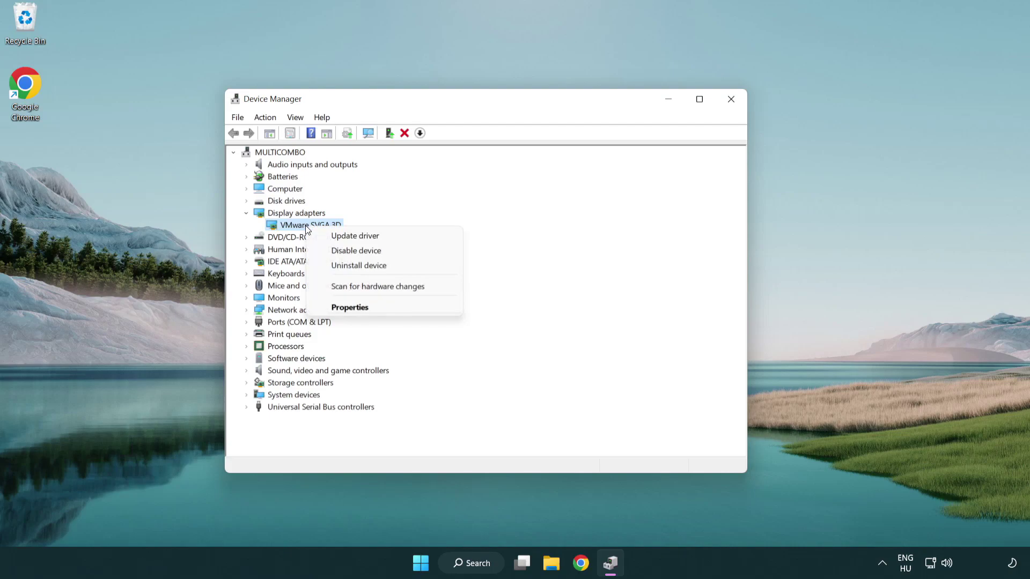
pyautogui.click(406, 238)
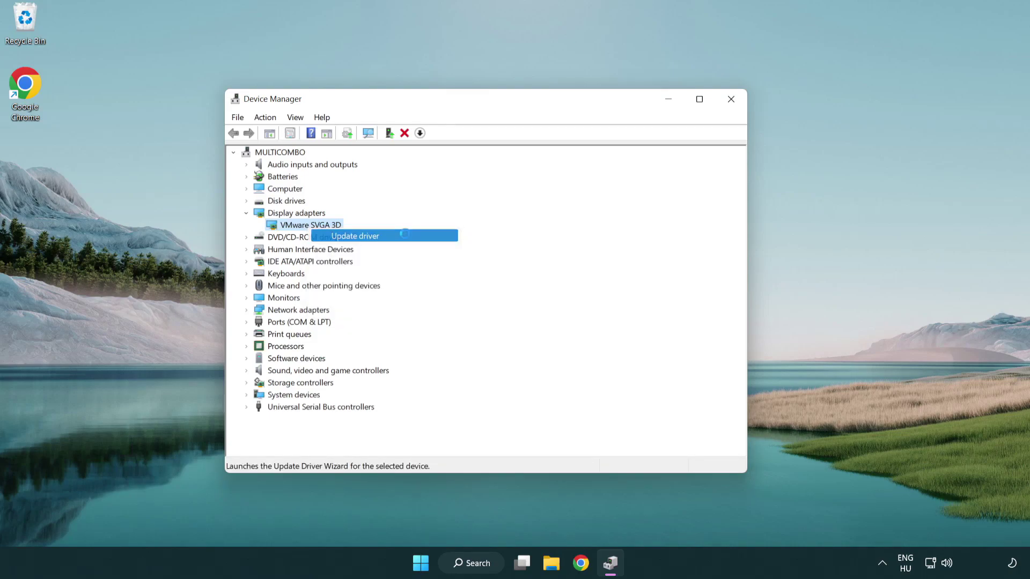
# Step: Search automatically for a VMware SVGA 3D driver and close the wizard once it reports the best driver is installed
pyautogui.moveTo(424, 159); pyautogui.dragTo(447, 152)
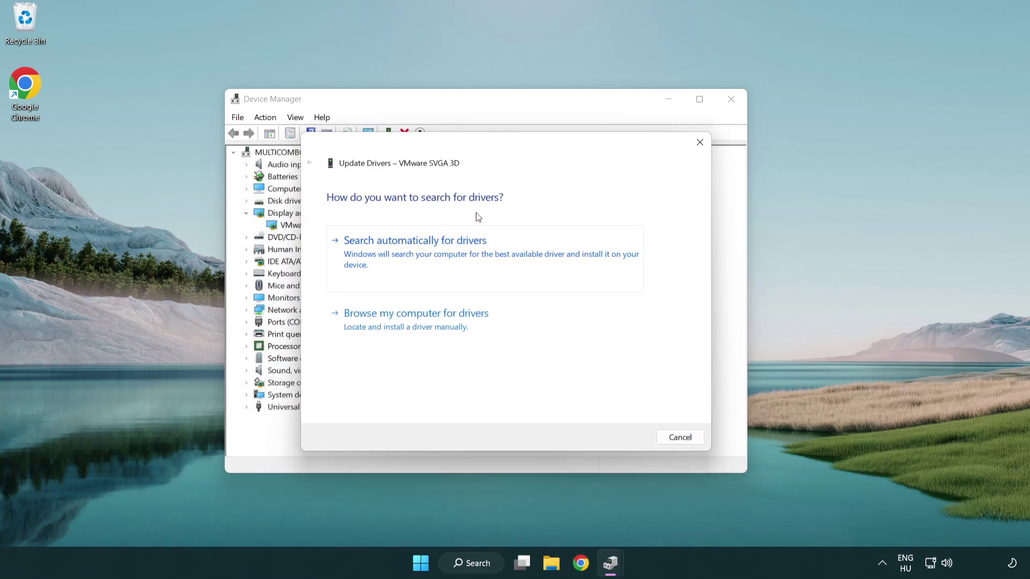
pyautogui.click(452, 250)
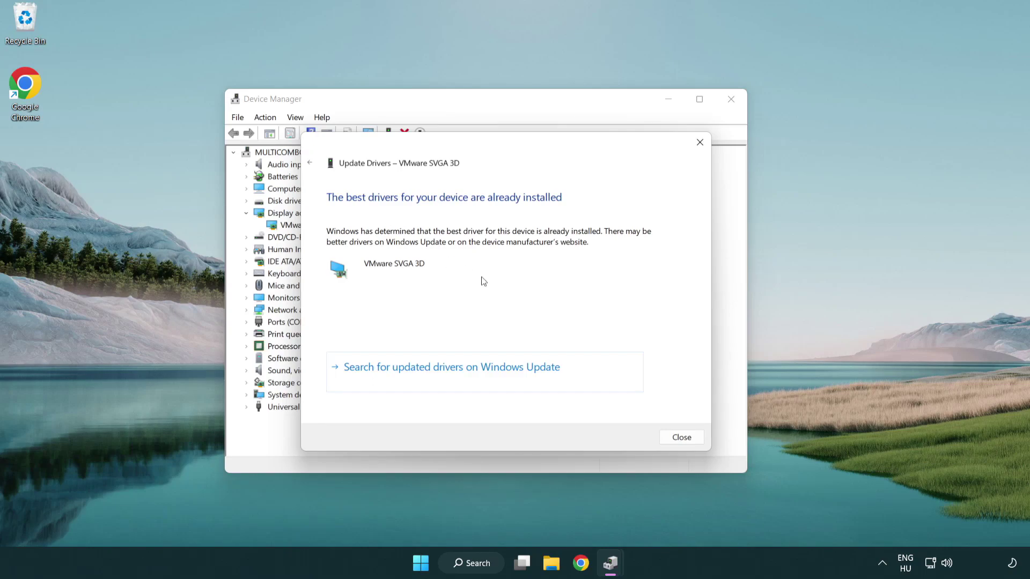
pyautogui.click(683, 438)
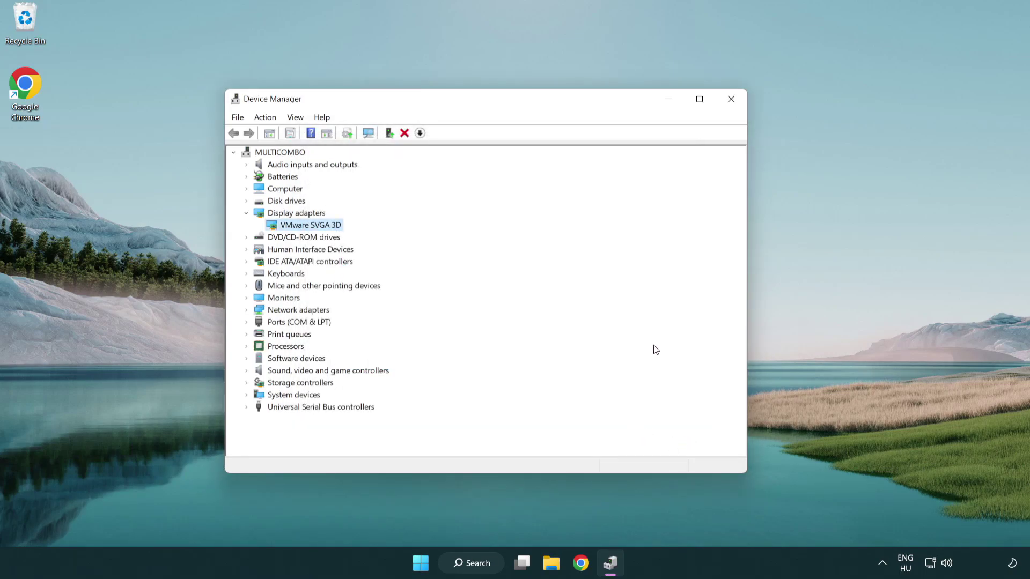
# Step: Close Device Manager and open Windows Update settings by searching 'update'
pyautogui.click(731, 99)
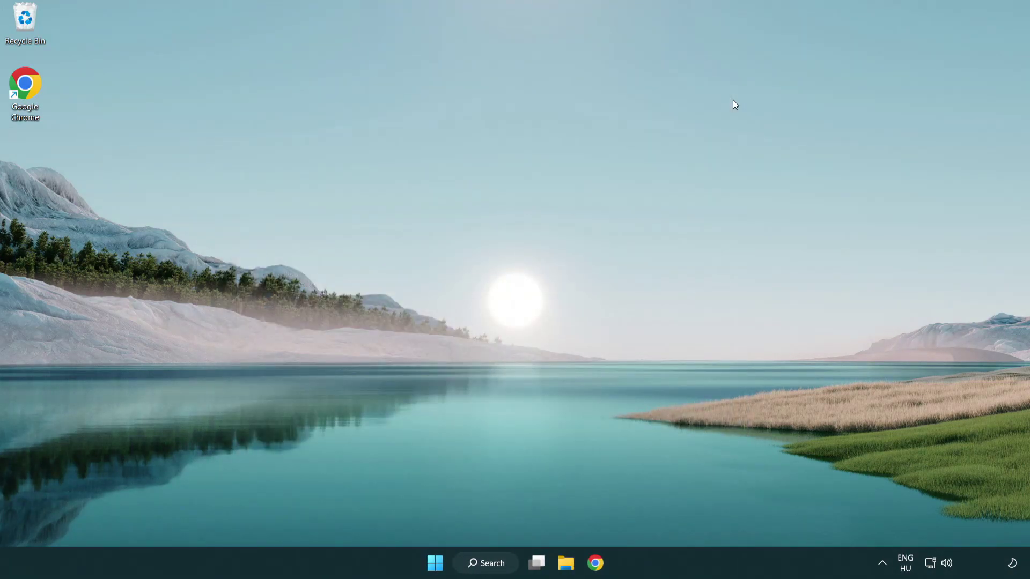
pyautogui.click(486, 563)
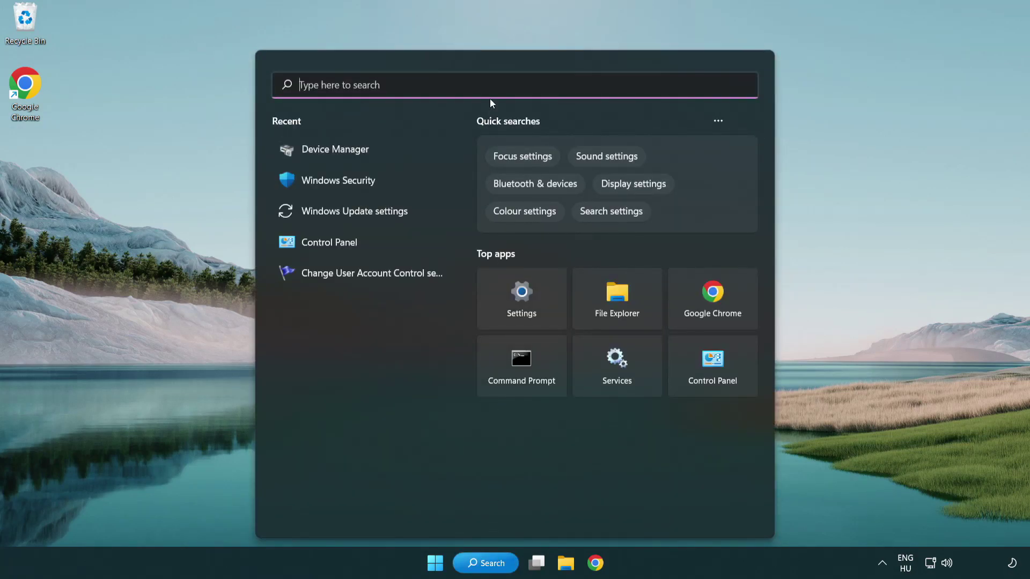
pyautogui.write('update')
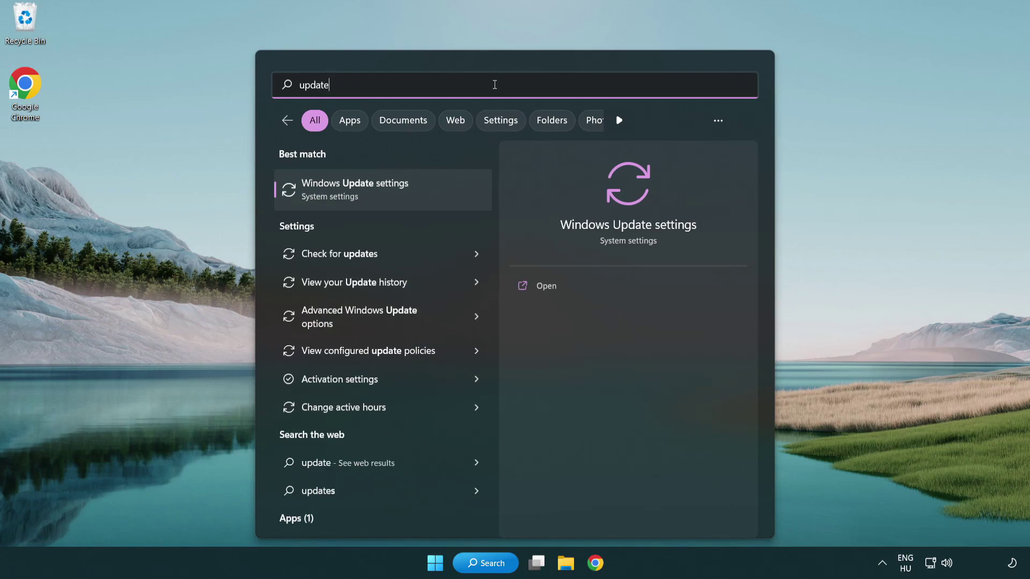
pyautogui.click(401, 196)
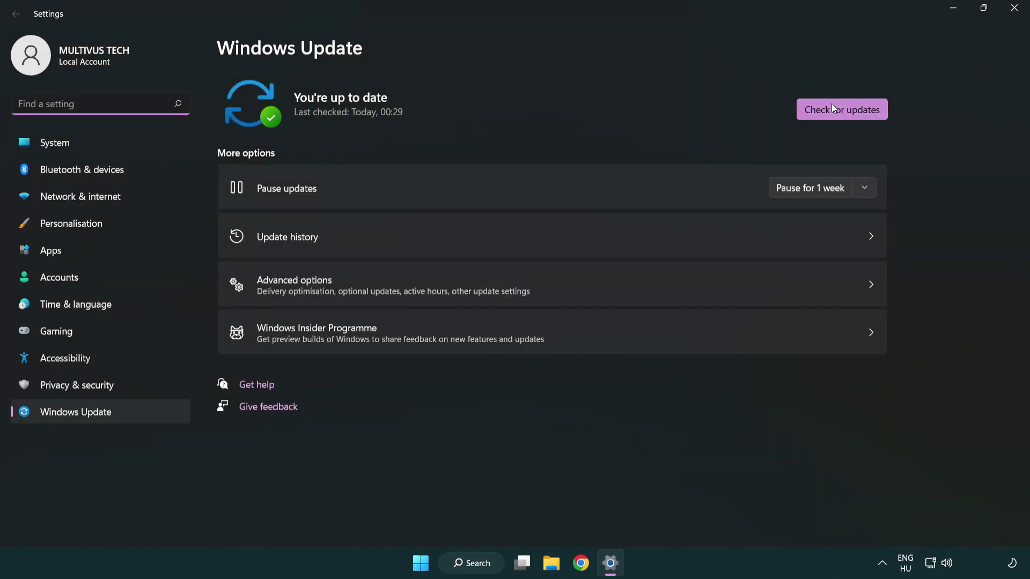
# Step: Run a fresh Windows Update check, which confirms the PC is up to date at 00:42, then close Settings
pyautogui.click(860, 118)
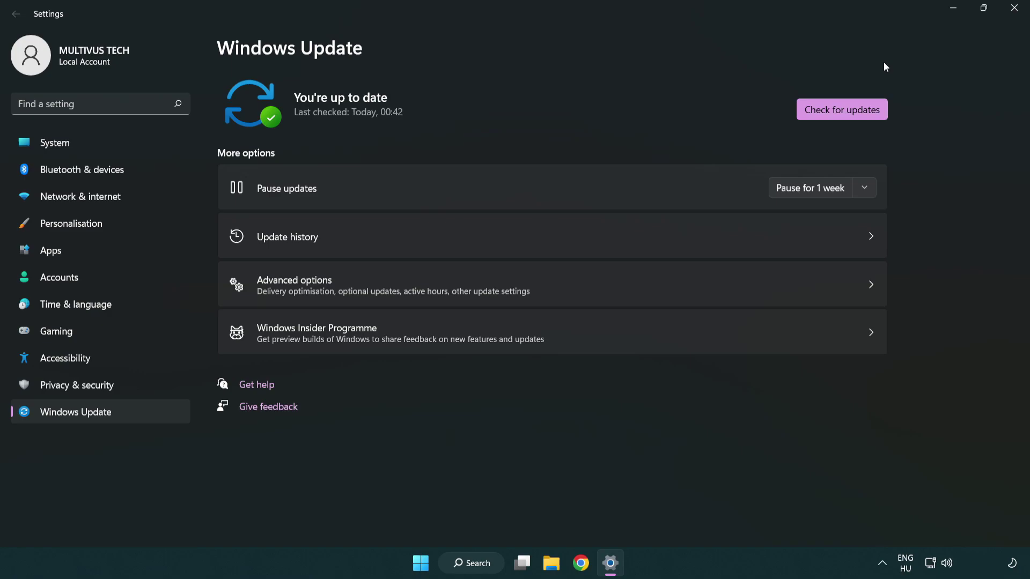
pyautogui.click(1011, 16)
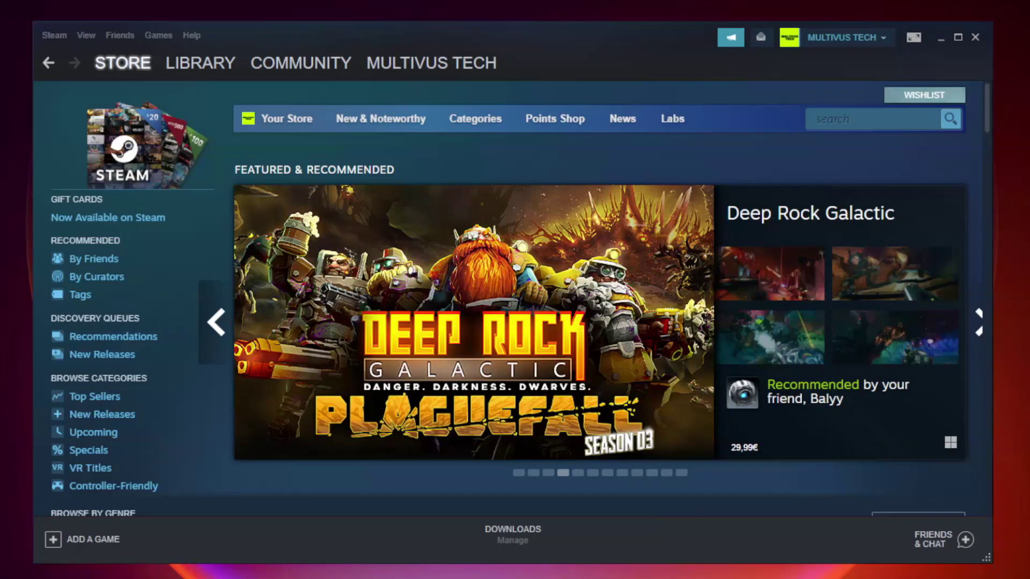
# Step: Switch Steam to the Library and right-click Unturned to show its actions
pyautogui.moveTo(172, 67)
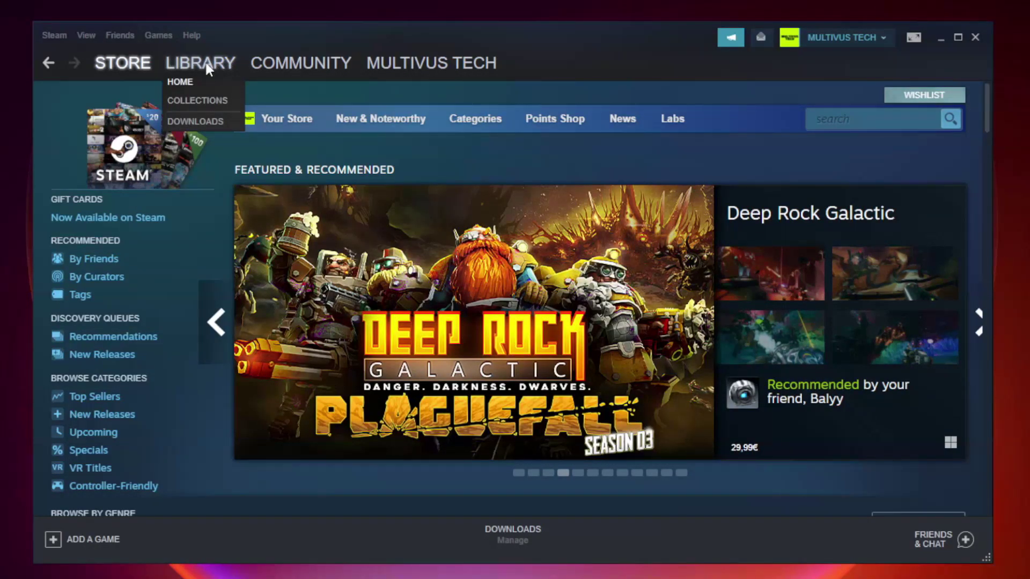
pyautogui.click(209, 67)
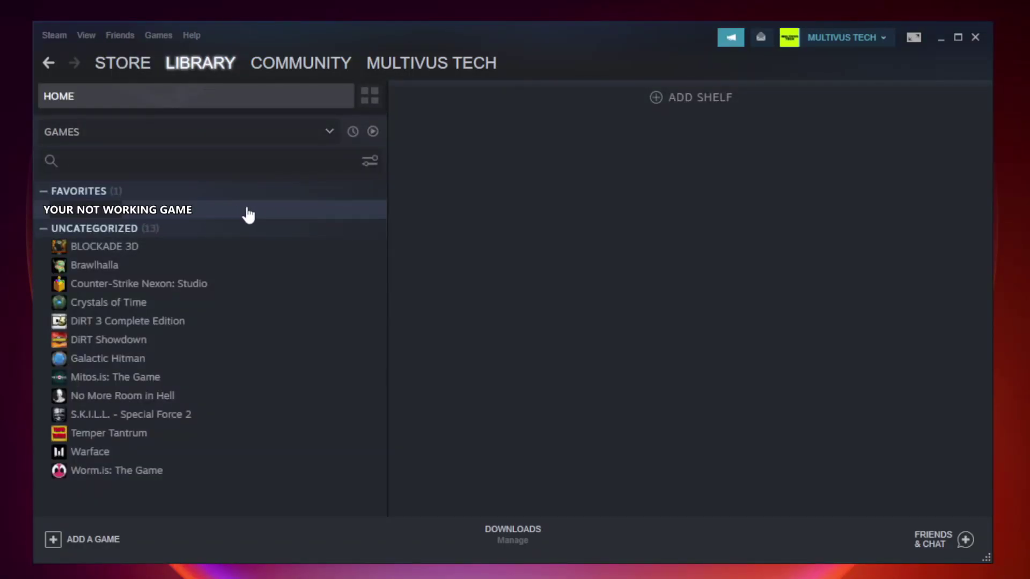
pyautogui.click(222, 210)
pyautogui.rightClick(223, 214)
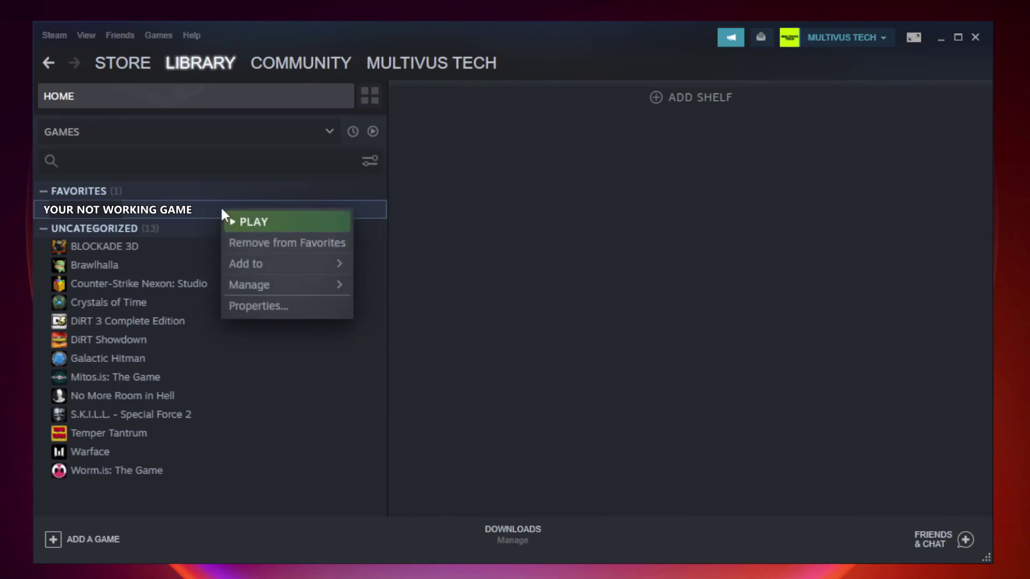
# Step: Verify Unturned's local files from its Properties, validating all 9192 files
pyautogui.click(284, 304)
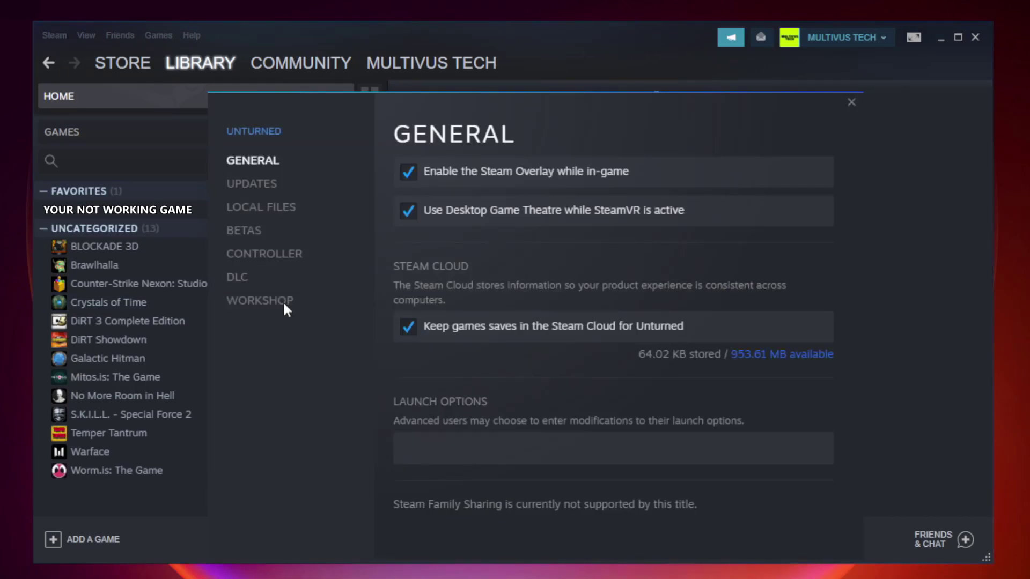
pyautogui.click(273, 213)
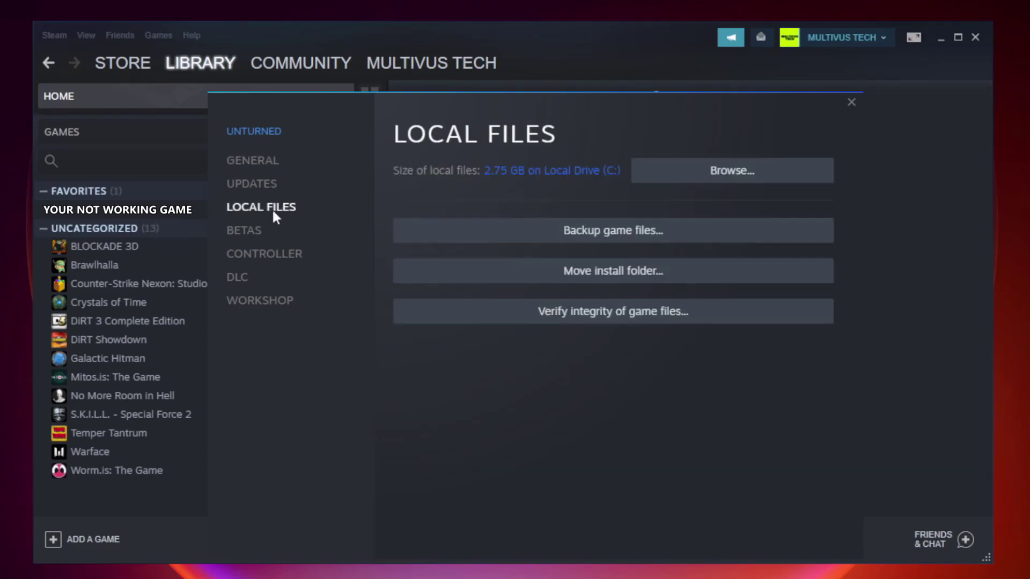
pyautogui.click(624, 319)
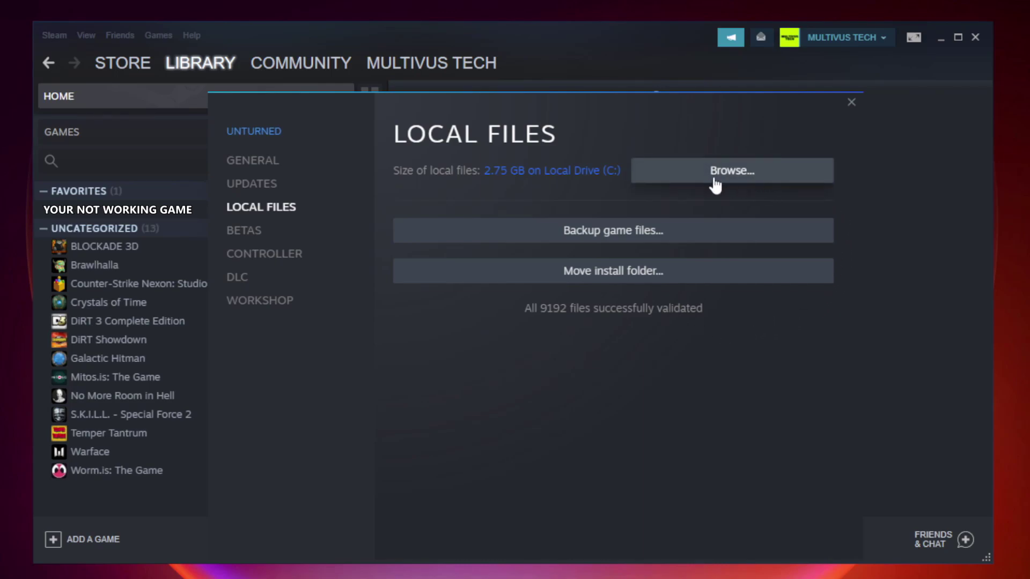
# Step: Browse to Unturned's install folder and open the YOUR NOT WORKING GAME shortcut's Properties
pyautogui.click(737, 185)
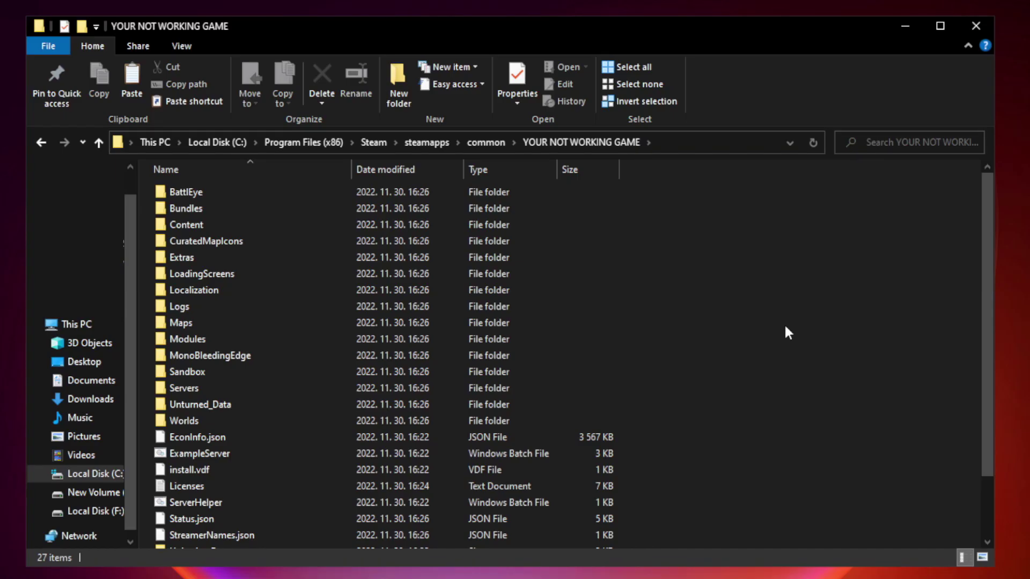
pyautogui.moveTo(988, 281); pyautogui.dragTo(990, 375)
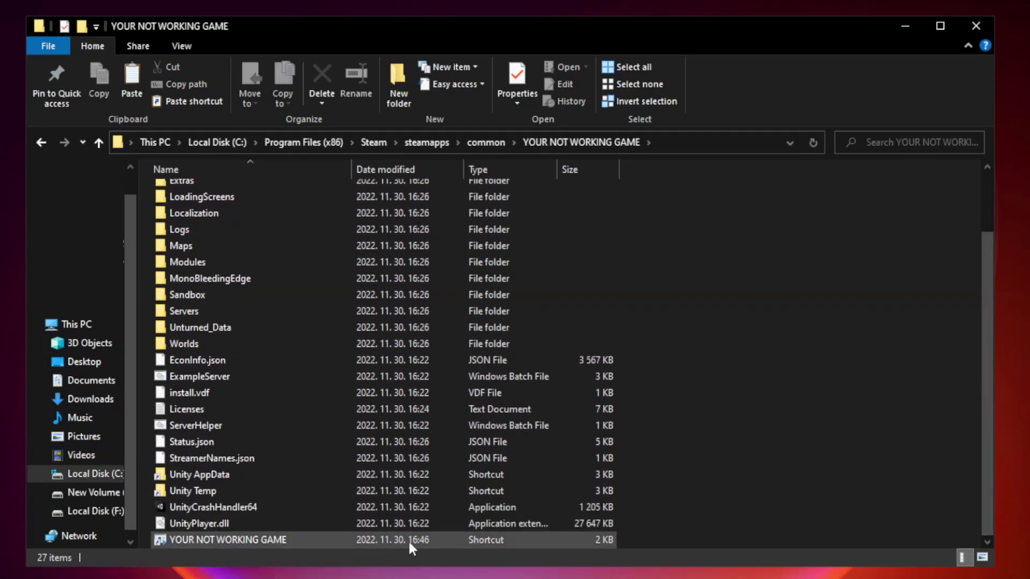
pyautogui.click(356, 541)
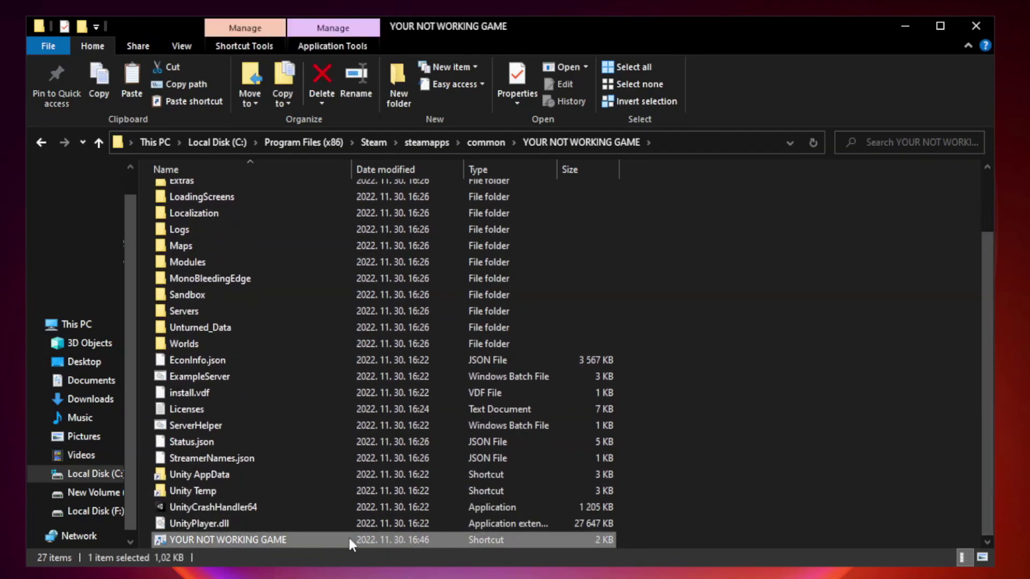
pyautogui.rightClick(349, 540)
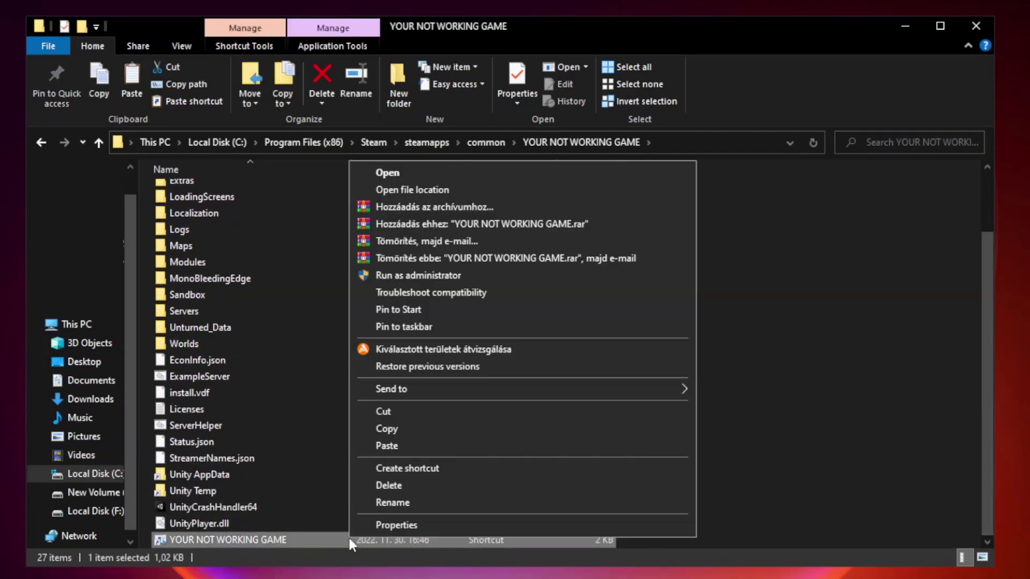
pyautogui.click(518, 525)
# Step: Set Windows 8 compatibility mode, disable fullscreen optimizations and run as administrator, then apply
pyautogui.moveTo(512, 283); pyautogui.dragTo(511, 116)
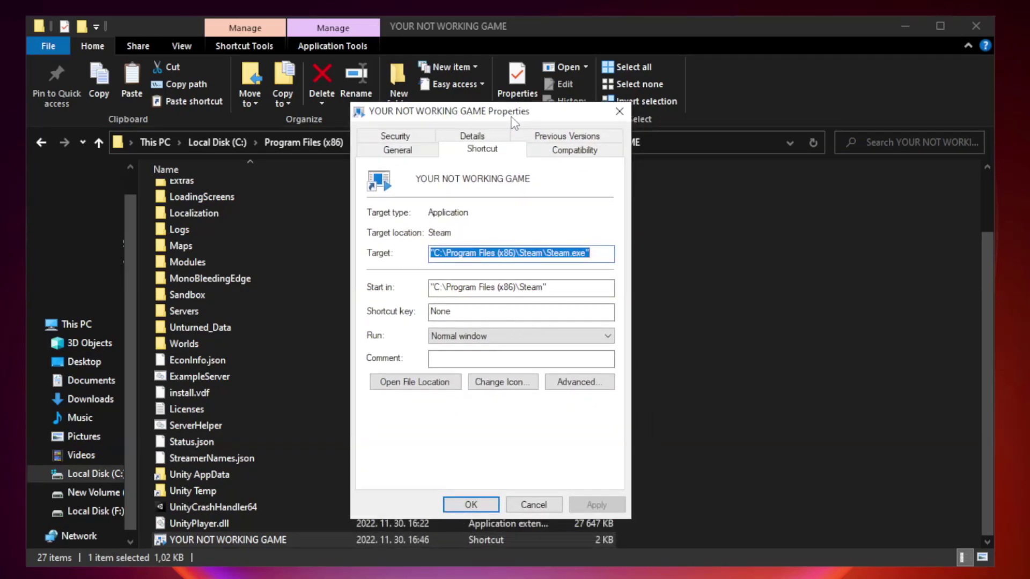
pyautogui.click(573, 158)
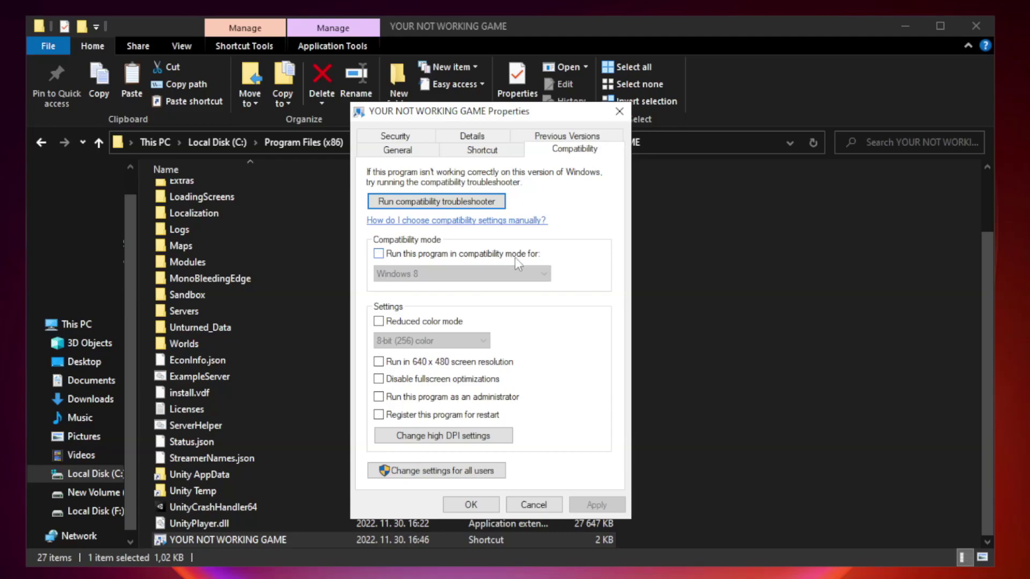
pyautogui.click(411, 258)
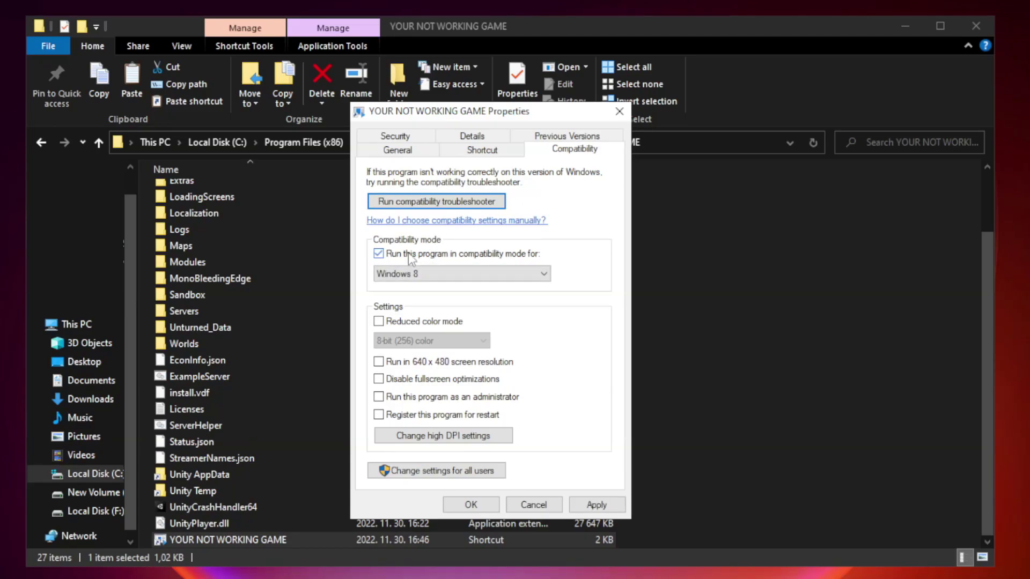
pyautogui.click(440, 272)
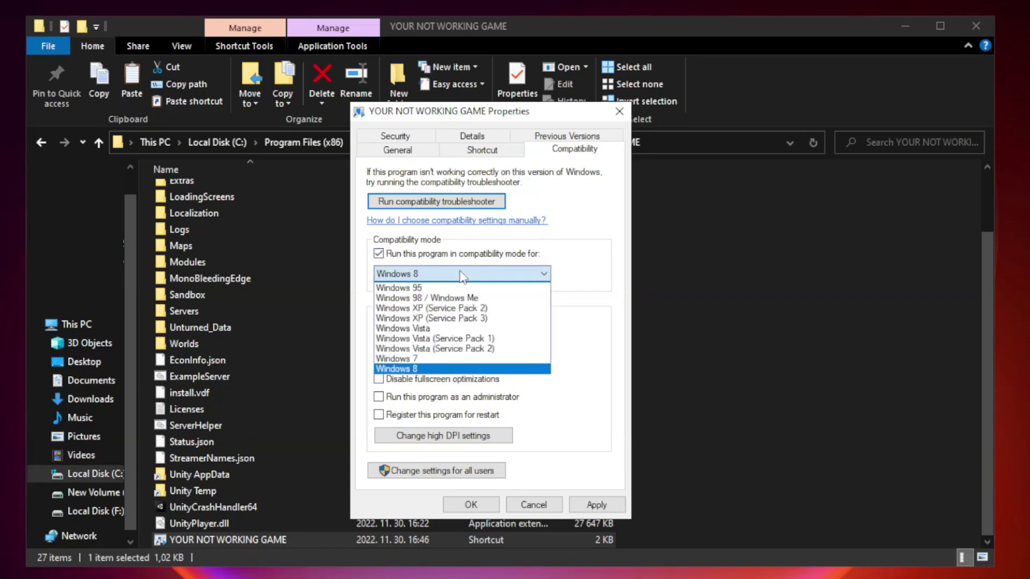
pyautogui.click(435, 369)
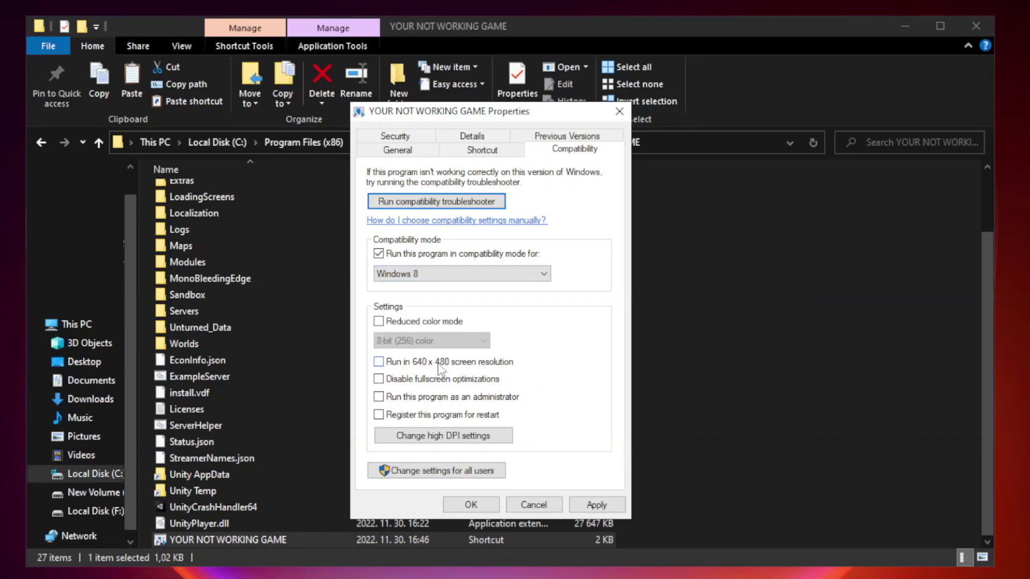
pyautogui.click(403, 382)
pyautogui.click(593, 507)
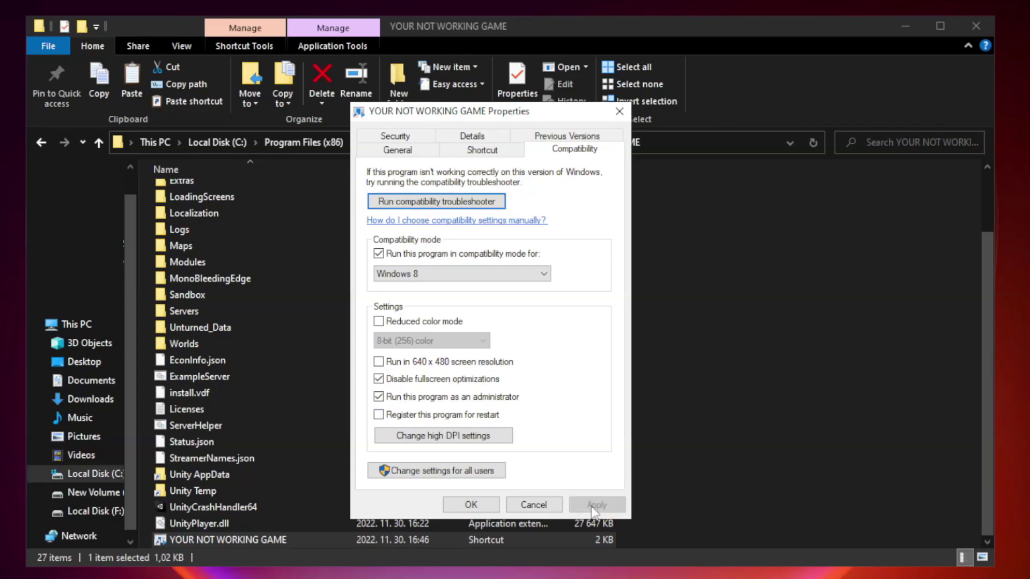
pyautogui.click(470, 505)
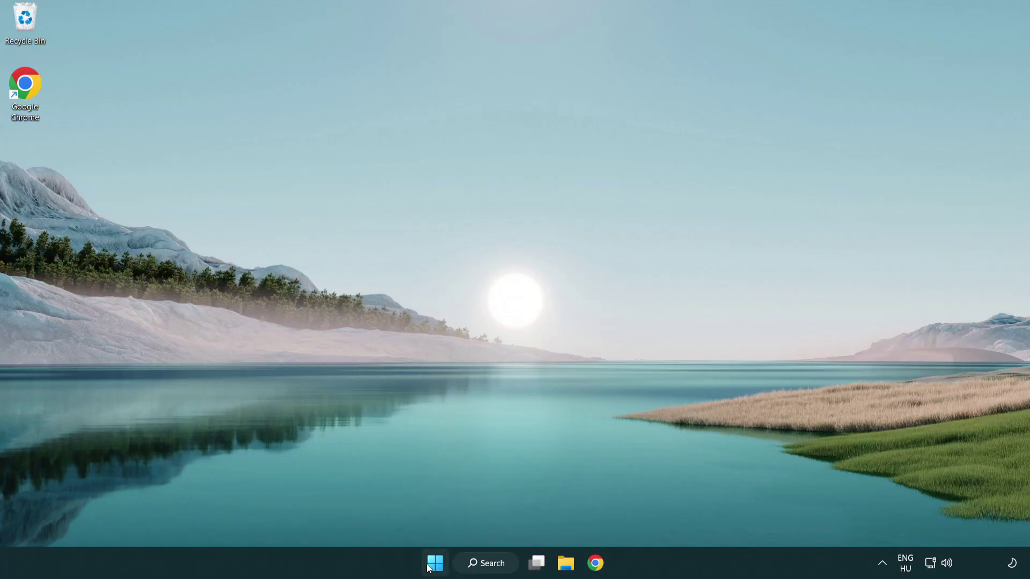
# Step: Launch Task Manager and show its Startup apps list
pyautogui.rightClick(436, 567)
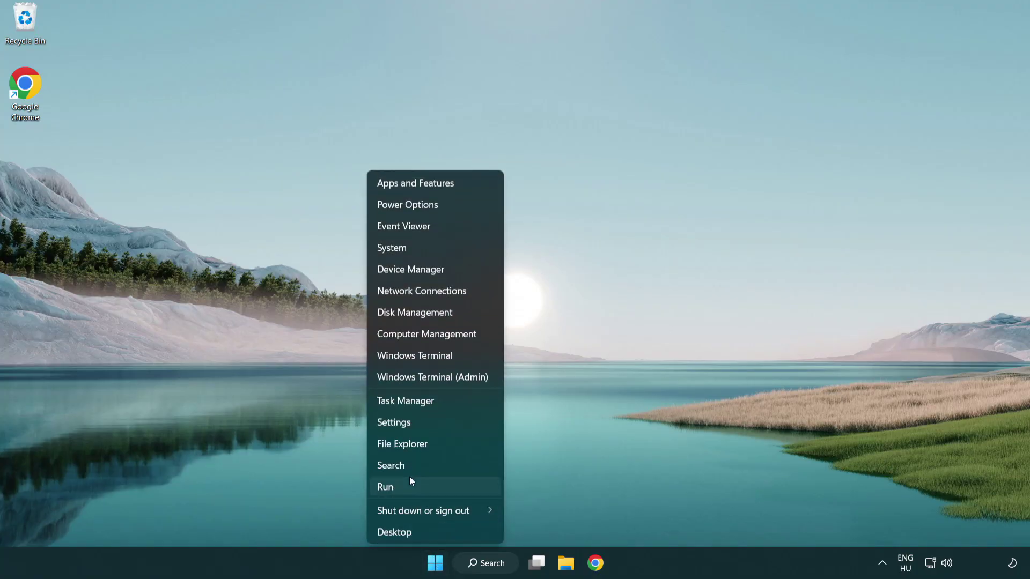
pyautogui.click(455, 406)
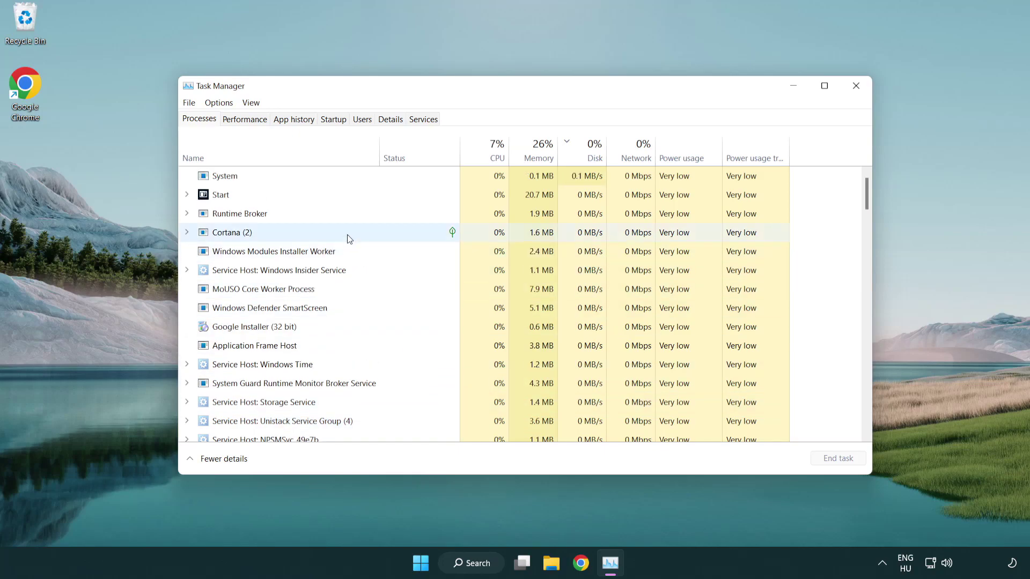
pyautogui.click(335, 120)
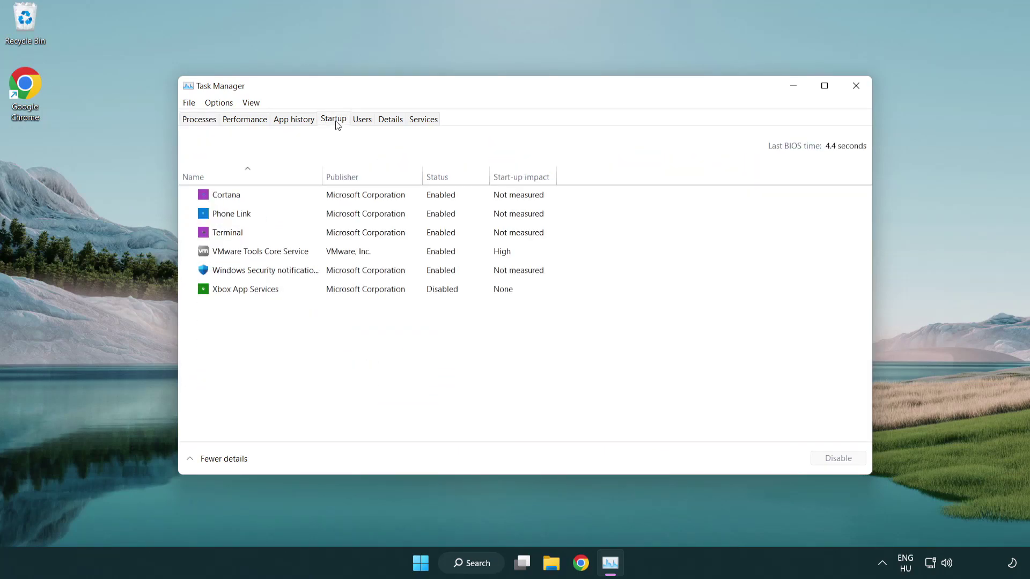
# Step: Disable Terminal, Phone Link, Cortana and Windows Security notifications at startup
pyautogui.click(338, 235)
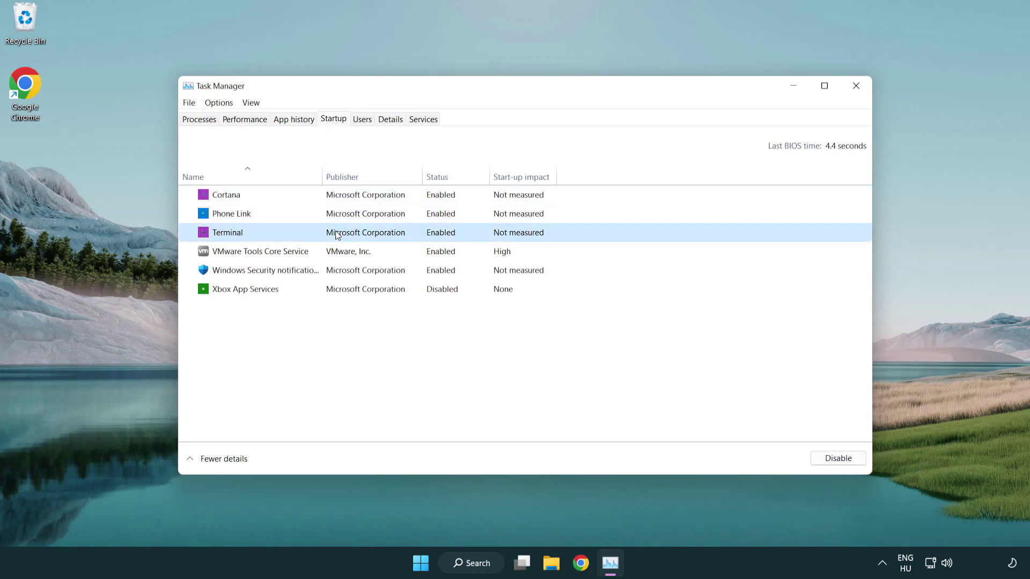
pyautogui.click(821, 457)
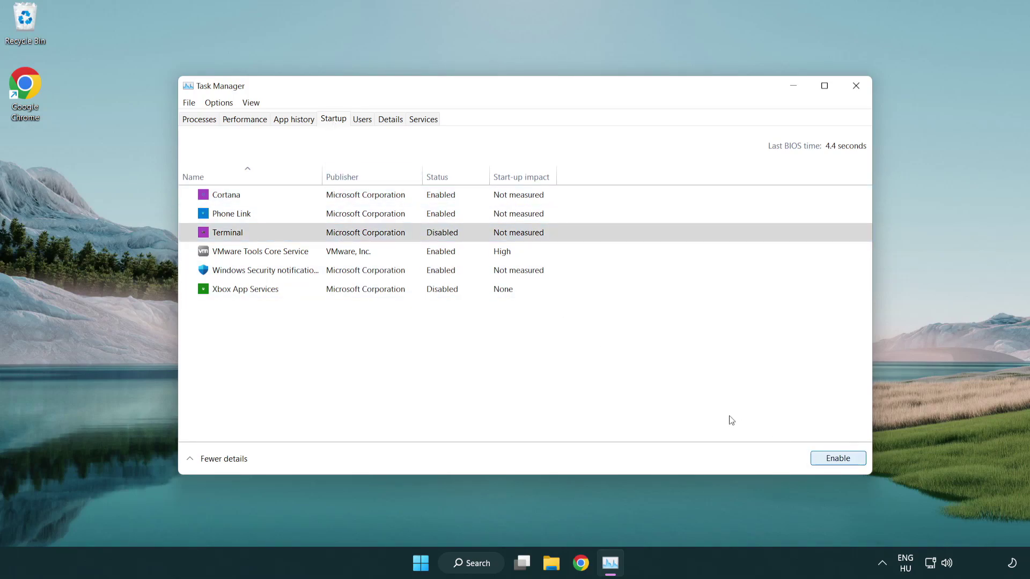
pyautogui.click(428, 216)
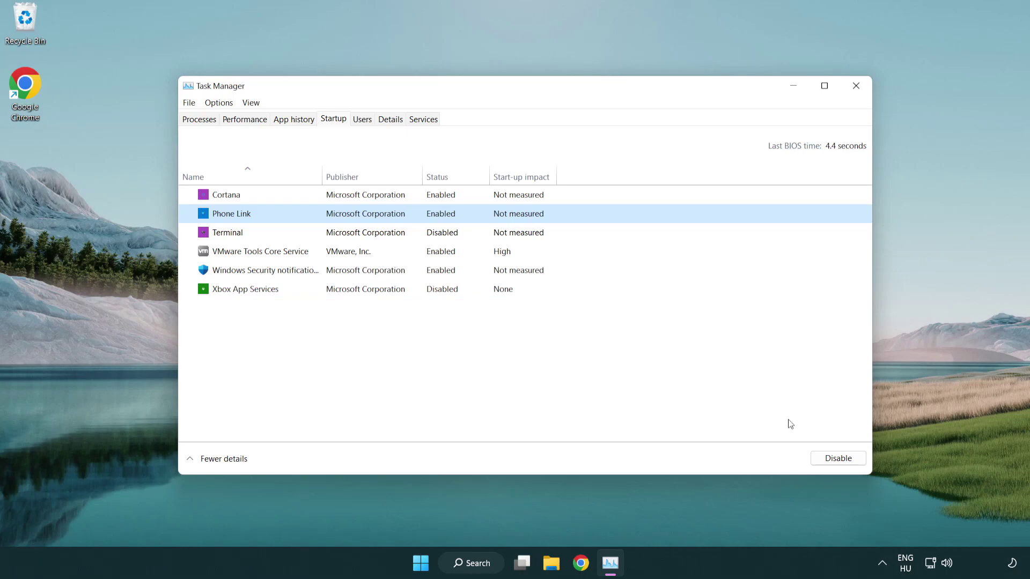
pyautogui.click(836, 461)
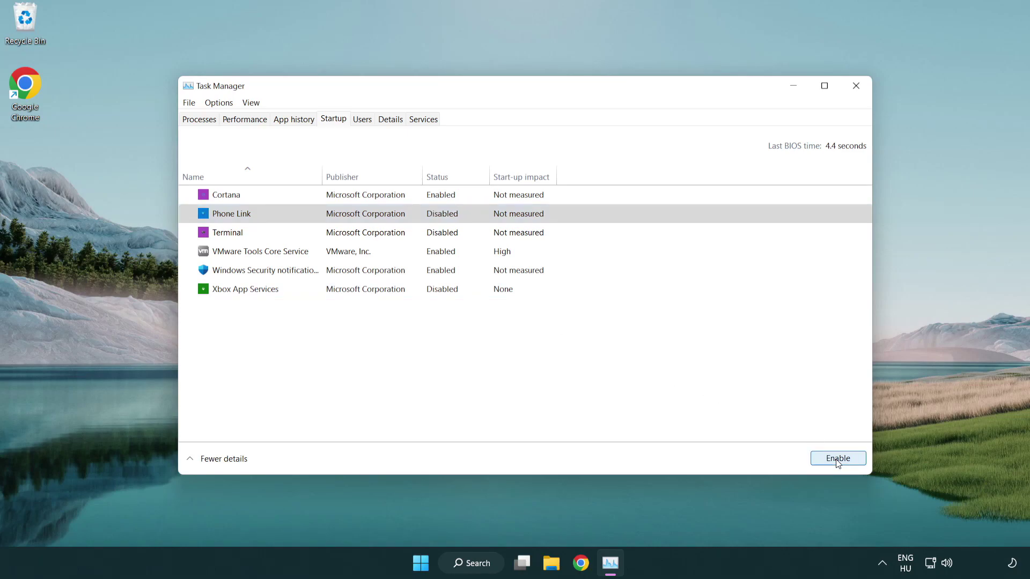
pyautogui.click(368, 201)
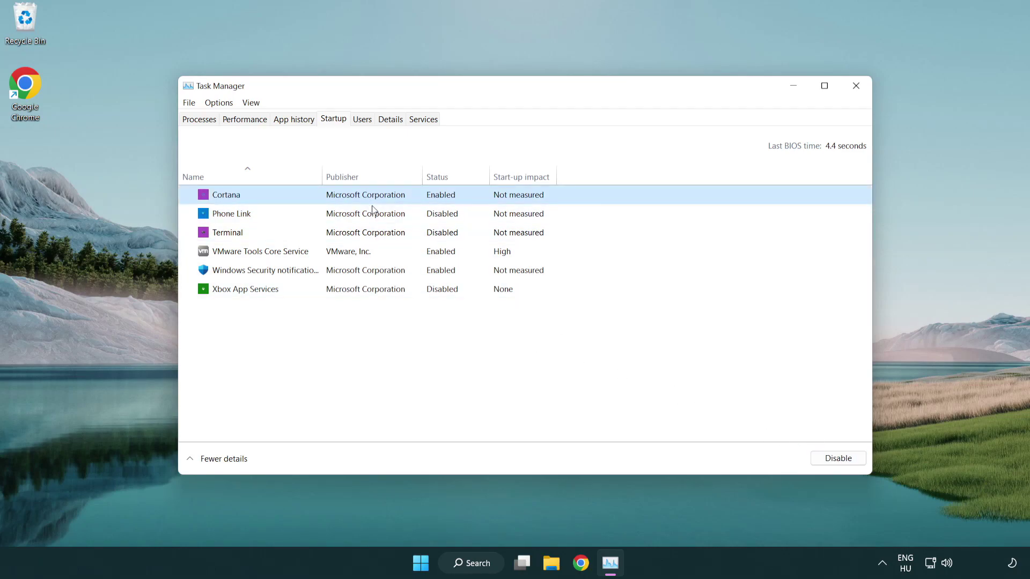
pyautogui.click(816, 454)
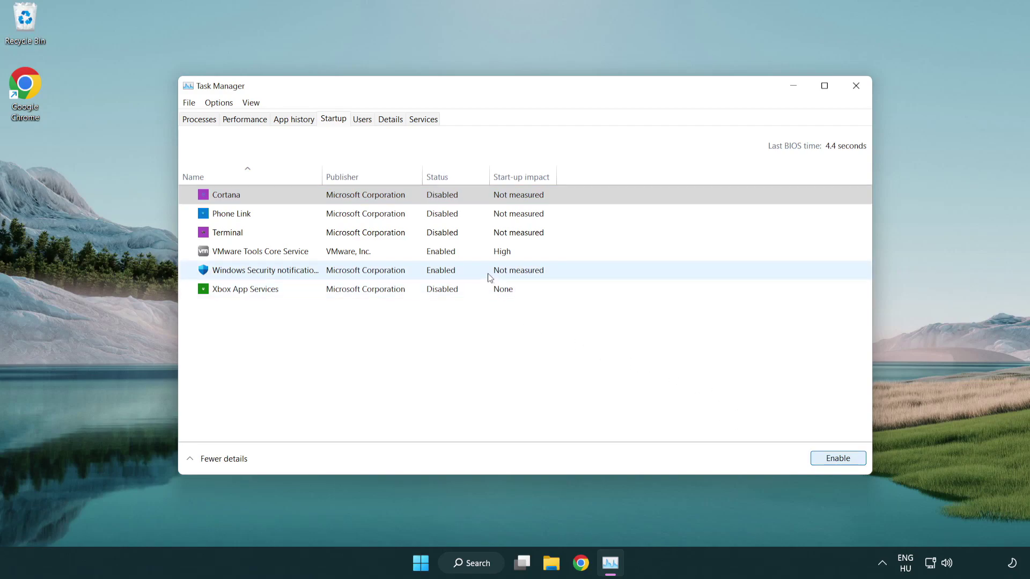
pyautogui.click(490, 278)
pyautogui.click(812, 456)
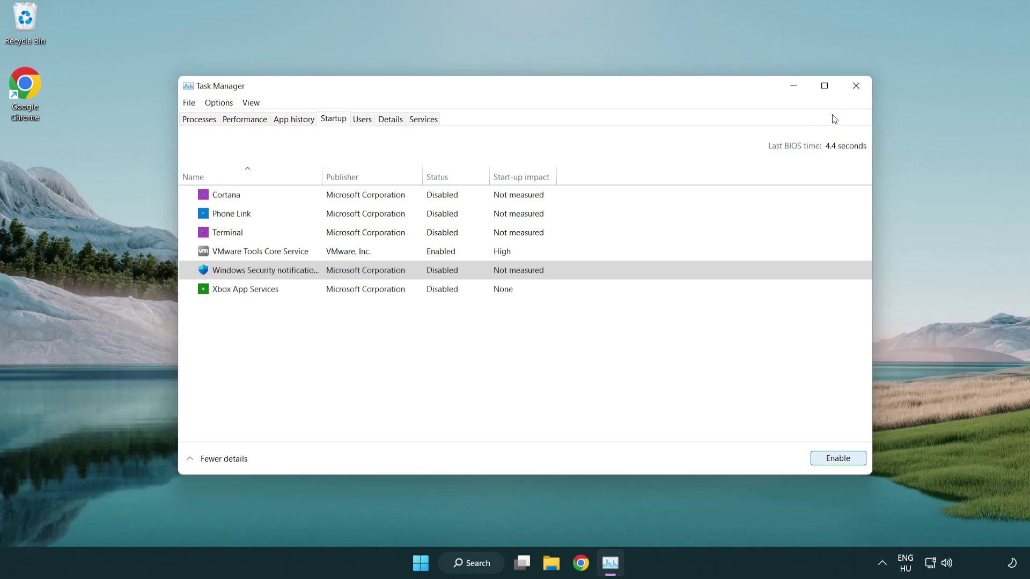
# Step: Close Task Manager and launch Windows Security from a 'security' search
pyautogui.click(857, 86)
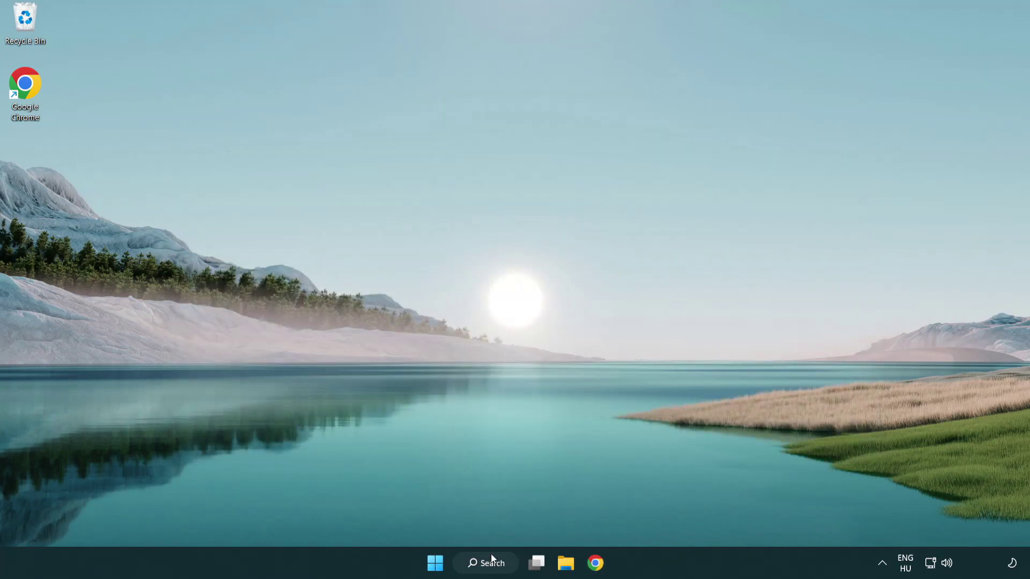
pyautogui.click(492, 562)
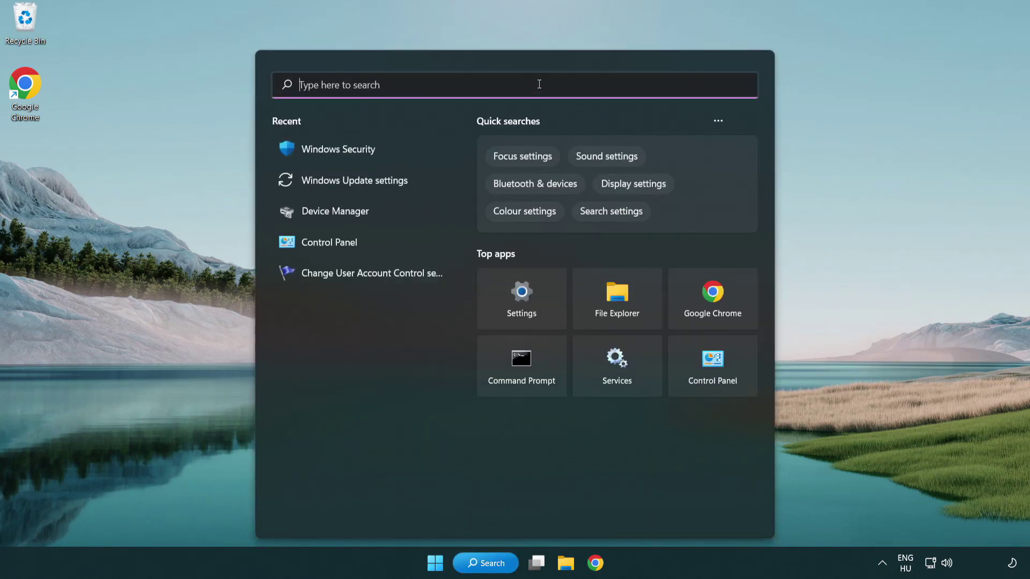
pyautogui.write('securi')
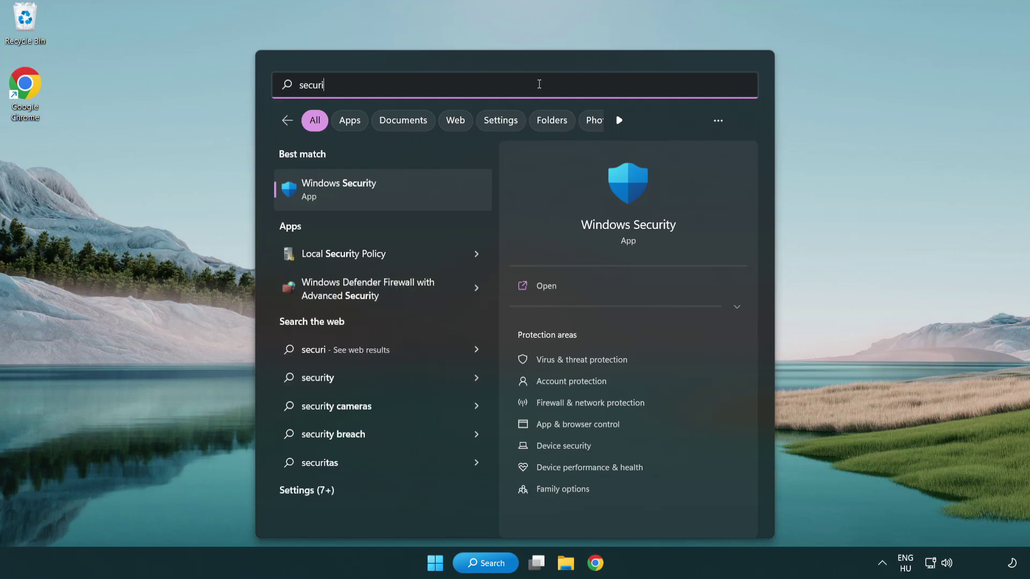
pyautogui.write('ty')
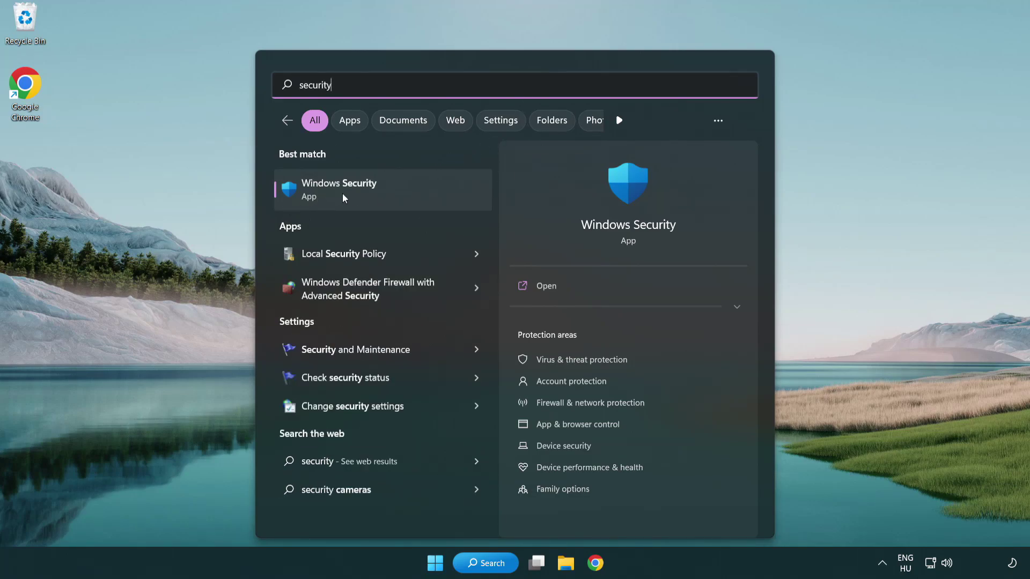
pyautogui.click(421, 194)
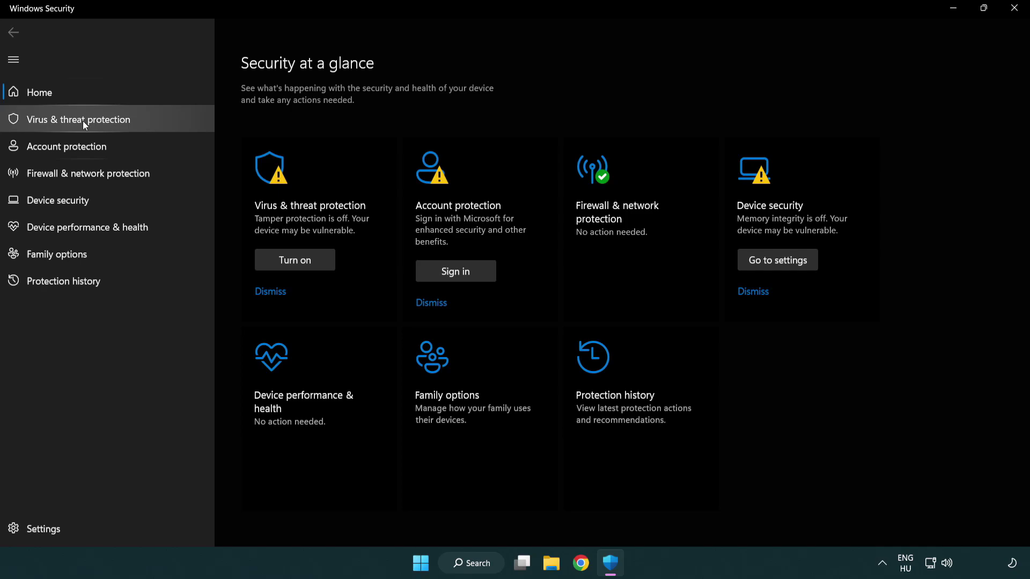
# Step: Go through Virus & threat protection settings to the Exclusions list showing chrome.exe
pyautogui.click(156, 123)
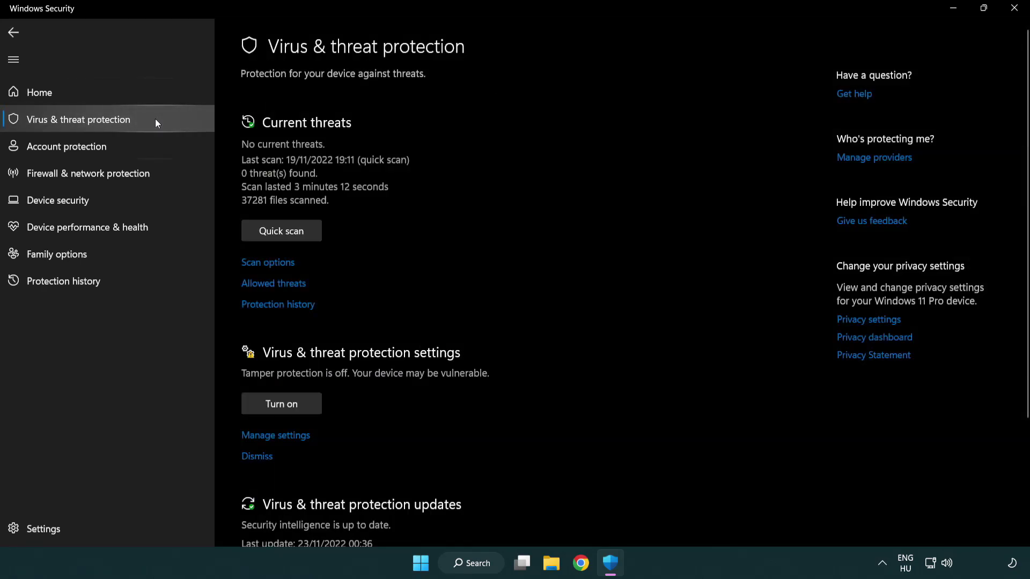
pyautogui.scroll(-3, 297, 220)
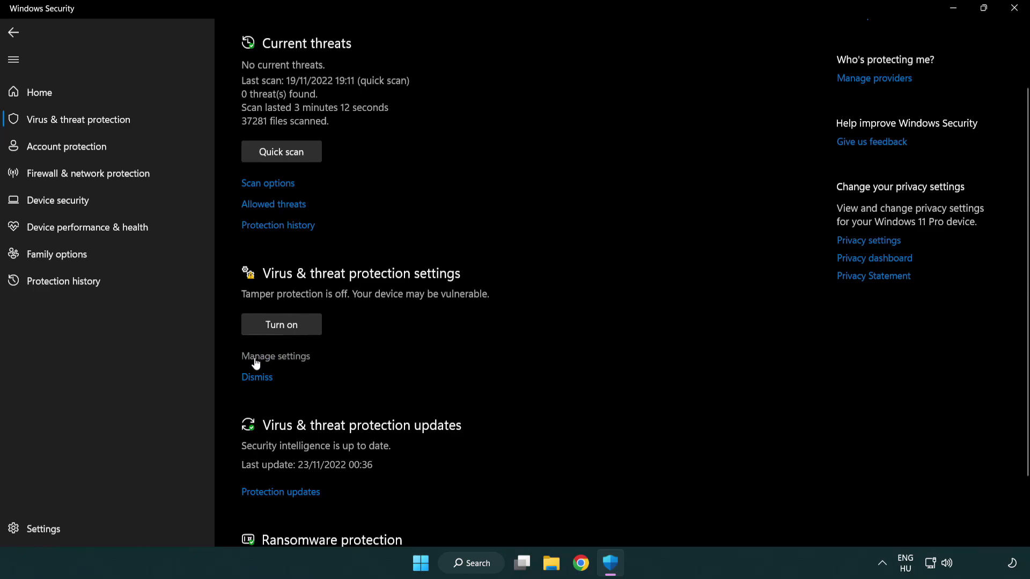
pyautogui.click(274, 357)
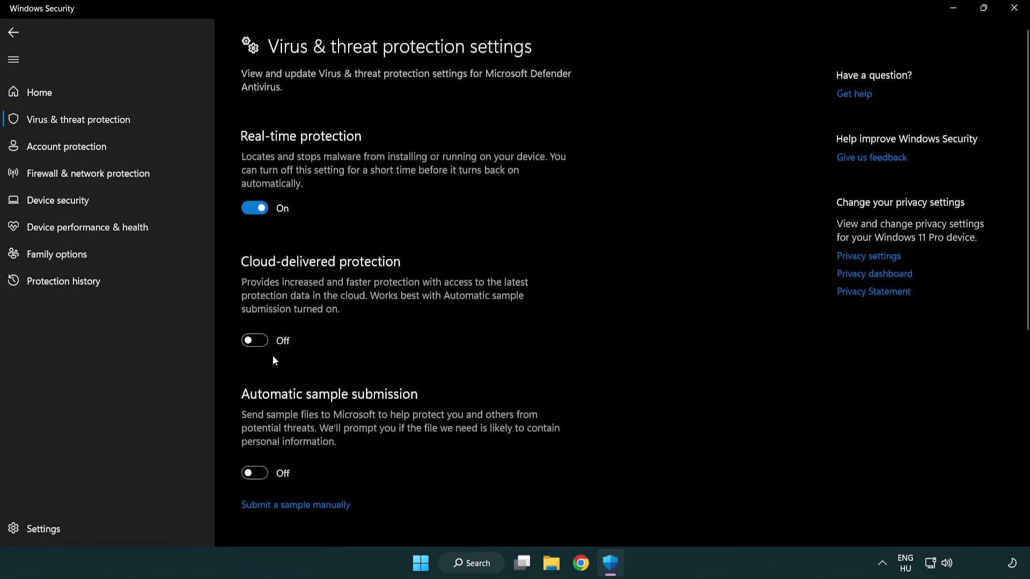
pyautogui.scroll(-14, 274, 360)
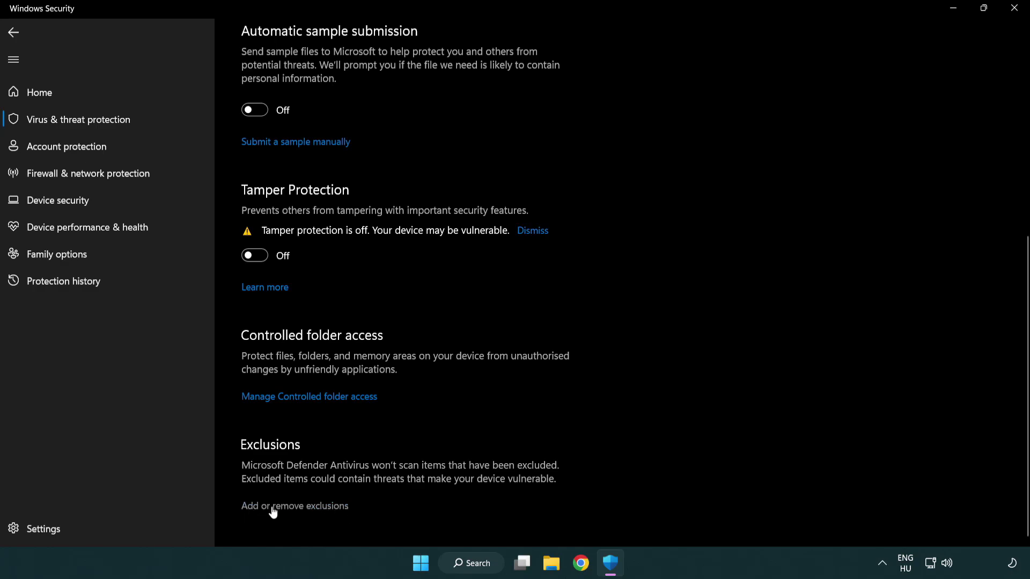
pyautogui.click(298, 509)
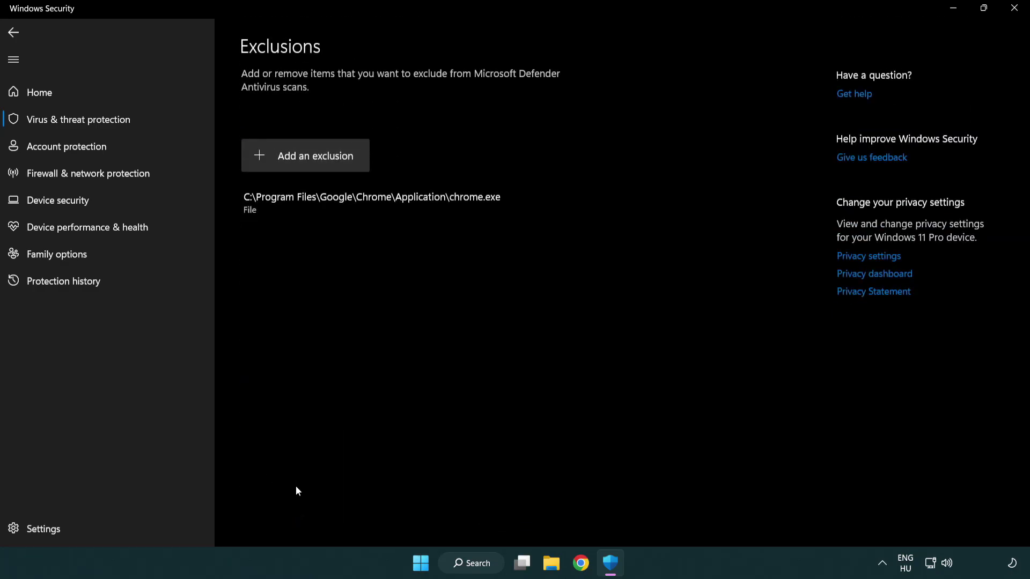
# Step: Add the NOT WORKING APP shortcut in C:\Program Files (x86)\NOT WORKING APP as a file exclusion
pyautogui.click(310, 161)
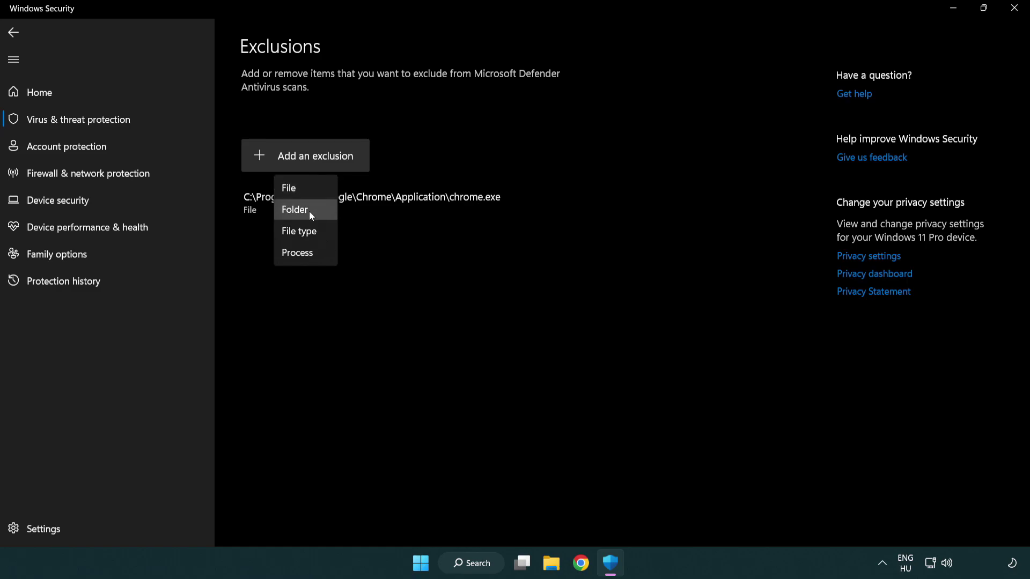
pyautogui.click(310, 189)
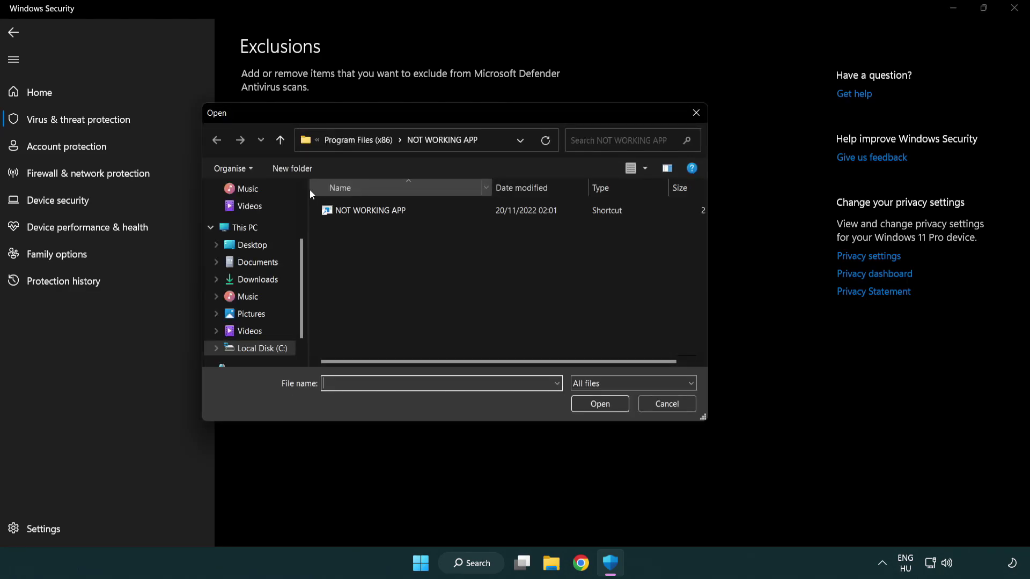
pyautogui.click(348, 142)
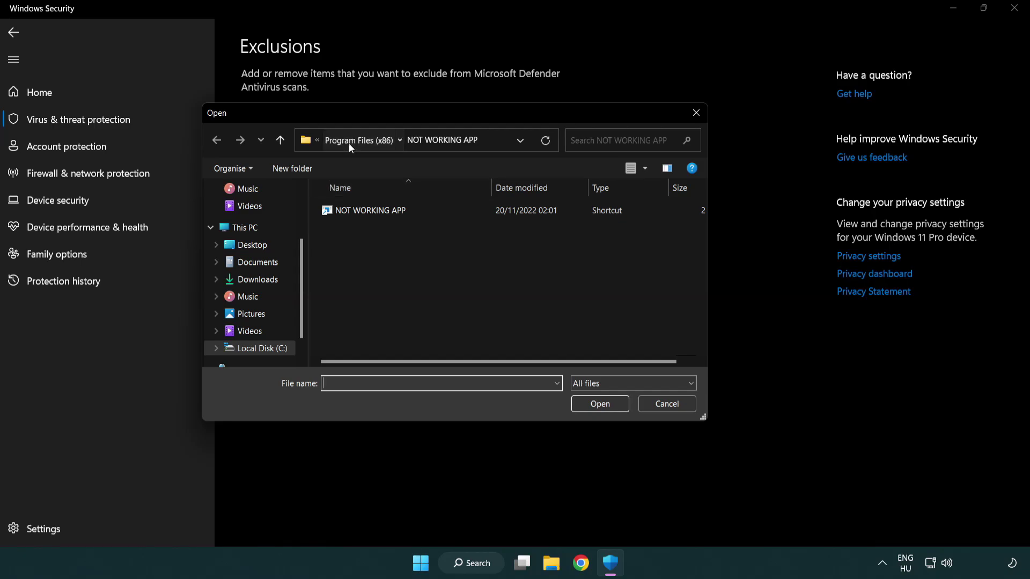
pyautogui.click(355, 141)
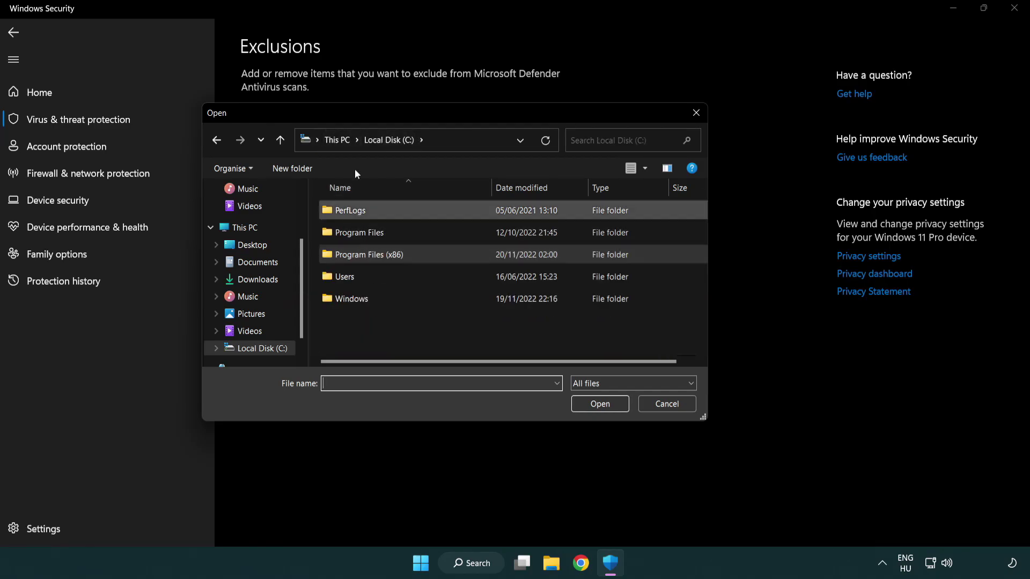
pyautogui.click(348, 142)
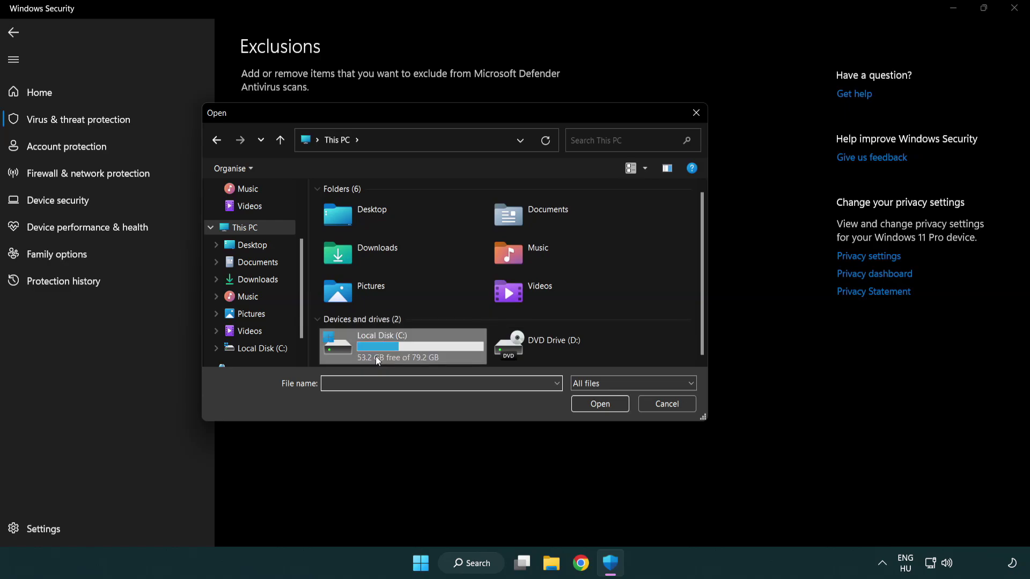
pyautogui.doubleClick(376, 354)
pyautogui.doubleClick(375, 254)
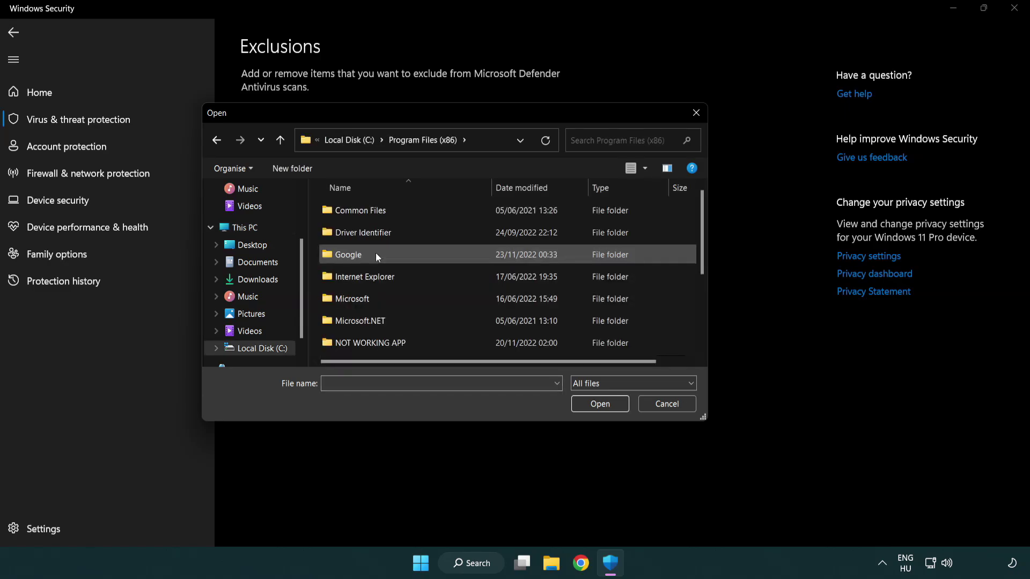
pyautogui.doubleClick(384, 346)
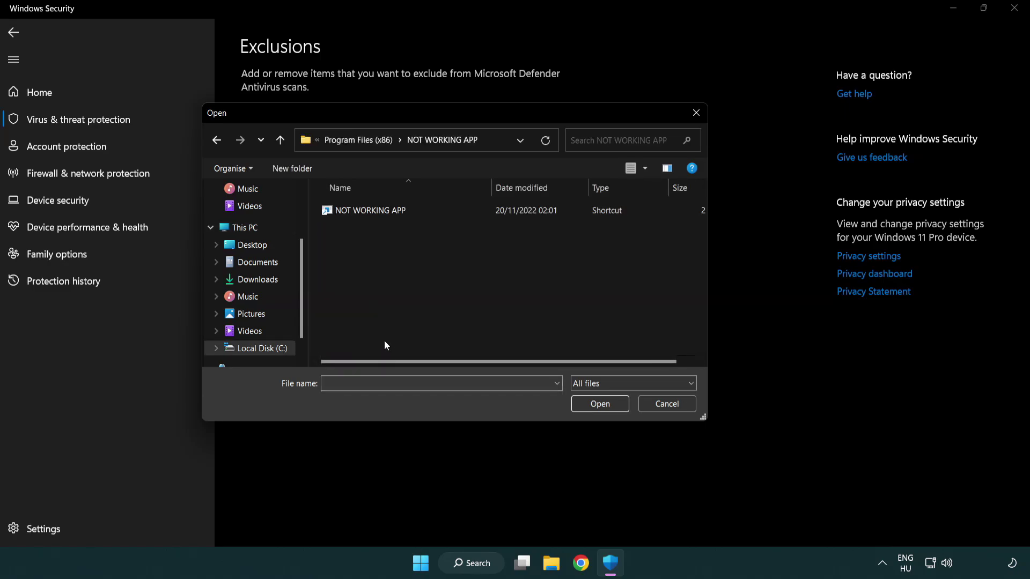
pyautogui.click(364, 210)
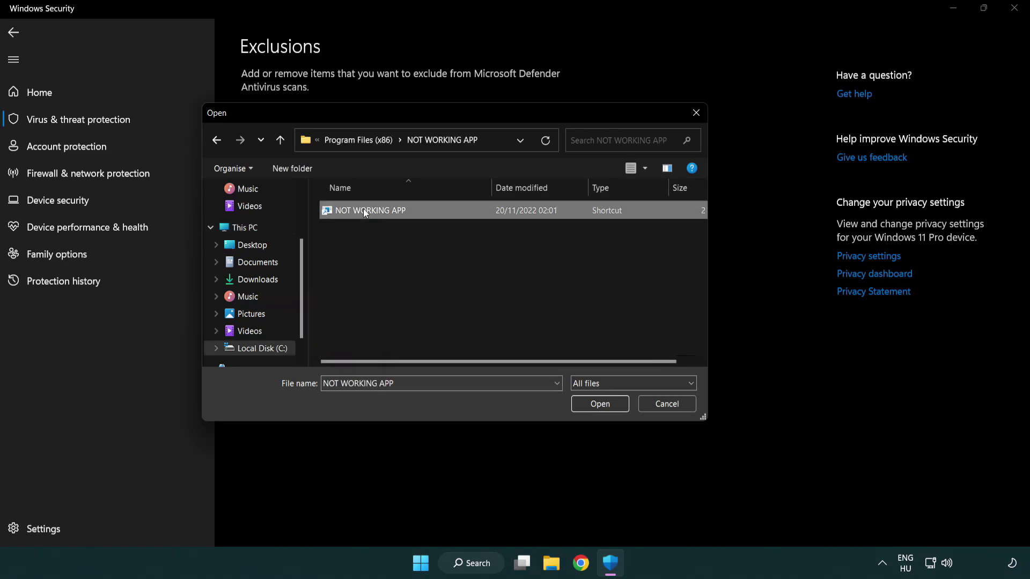
pyautogui.click(597, 407)
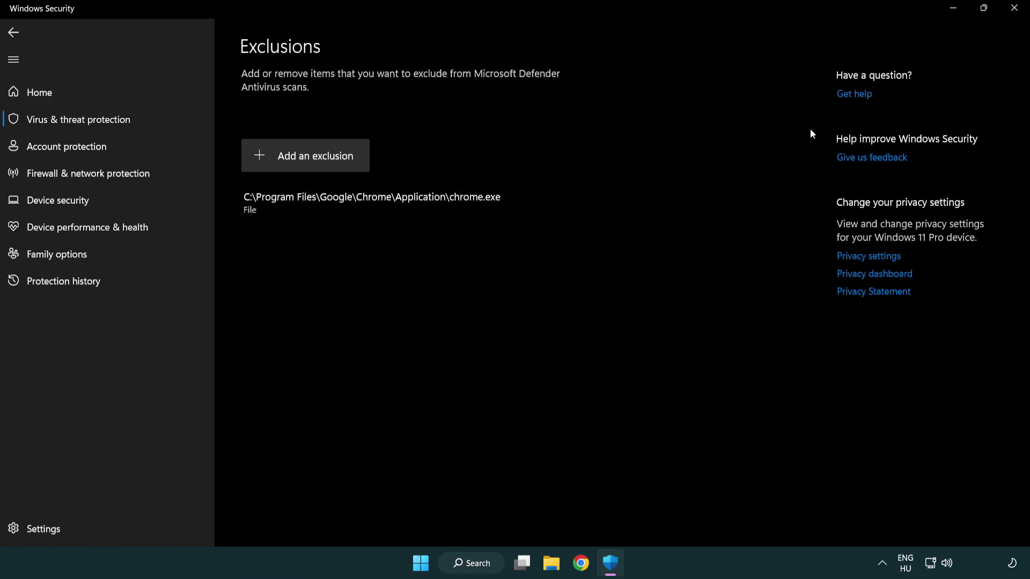
# Step: Close Windows Security and show the Start menu power options with Restart
pyautogui.click(1014, 9)
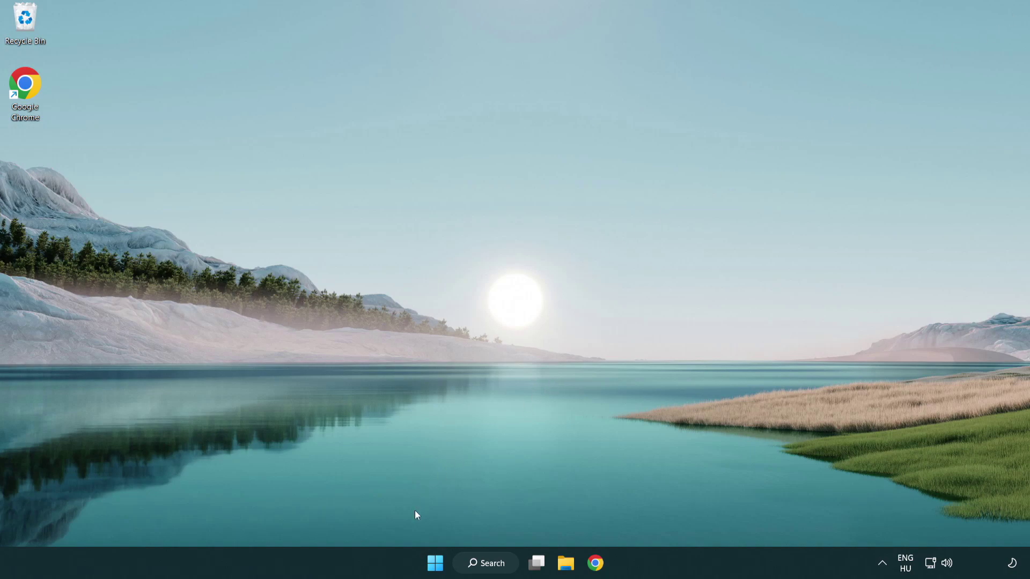
pyautogui.click(435, 563)
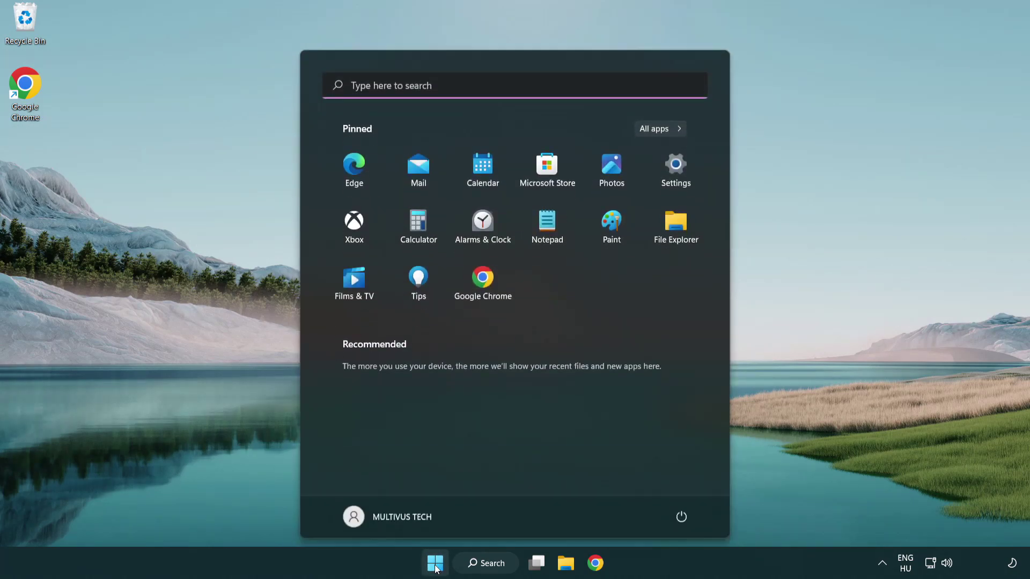
pyautogui.click(682, 516)
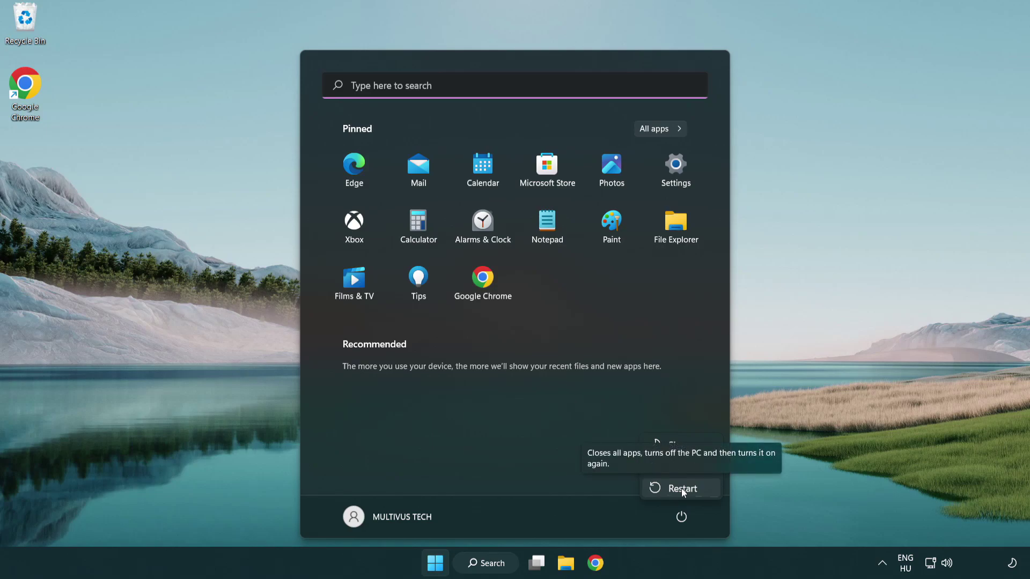